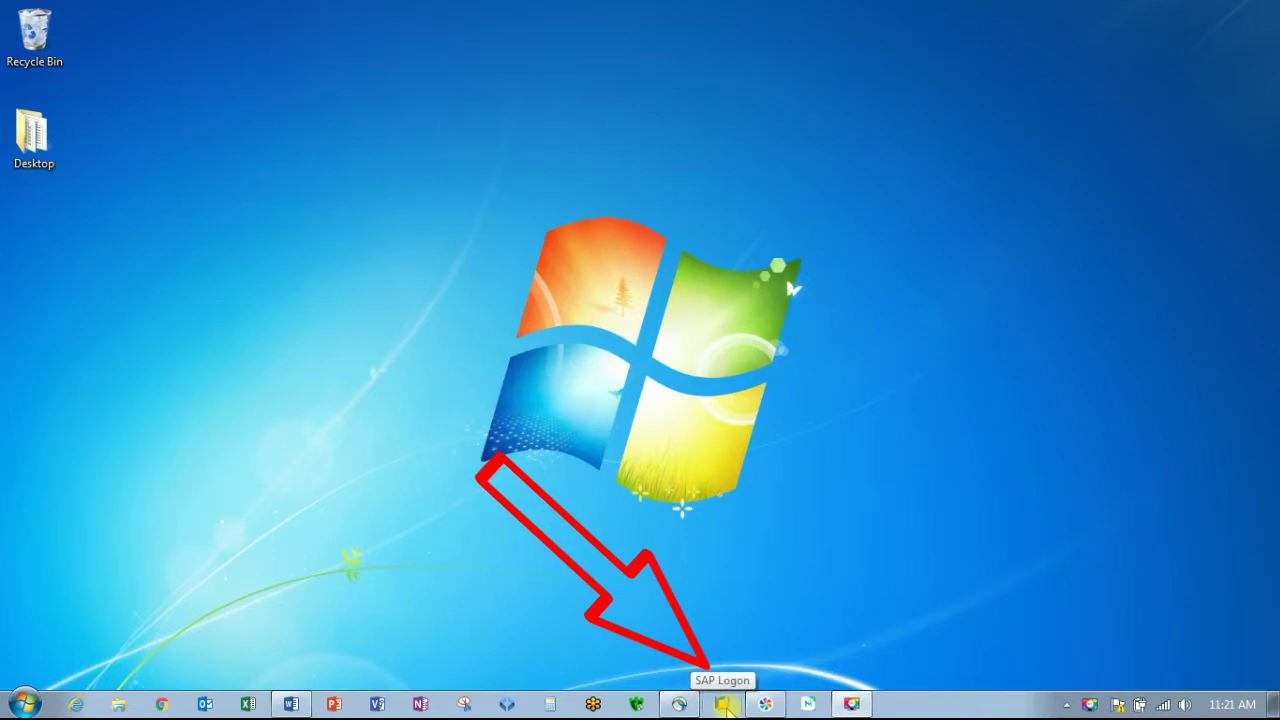
Log on to the P01 system from SAP Logon with the saved user ID and password
{"action": "left_click", "coordinate": [725, 704]}
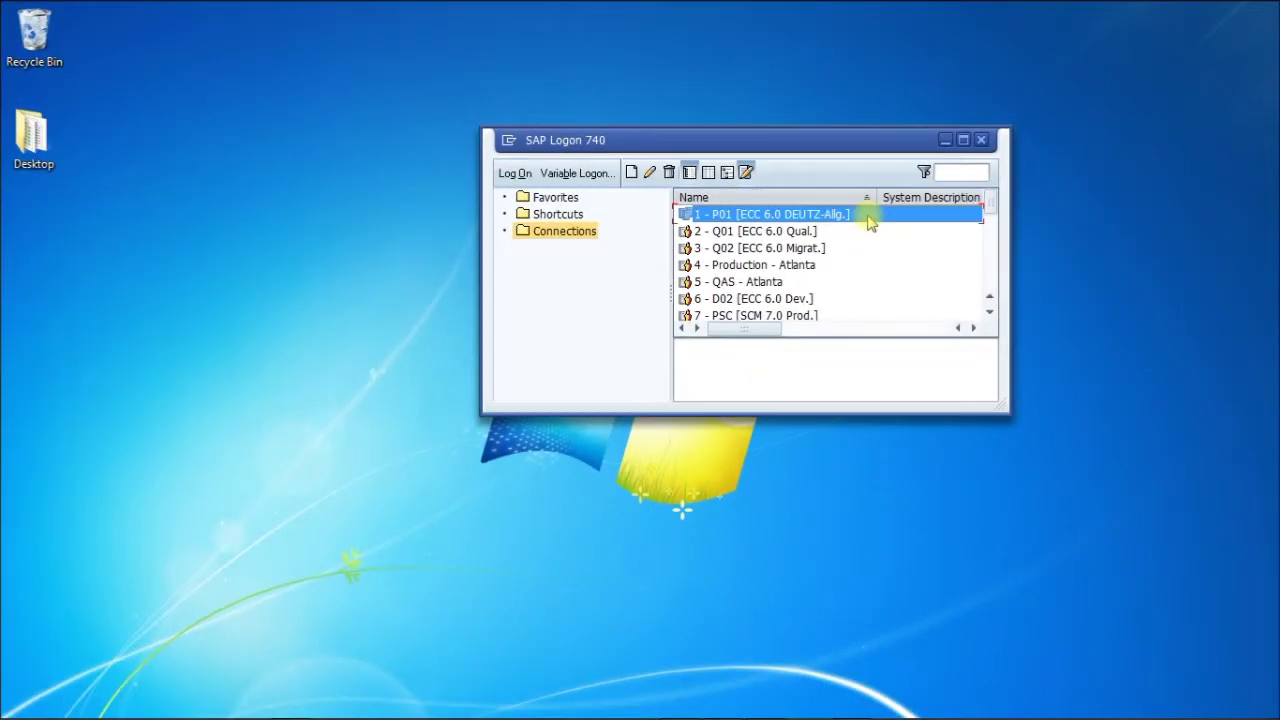
{"action": "double_click", "coordinate": [870, 222]}
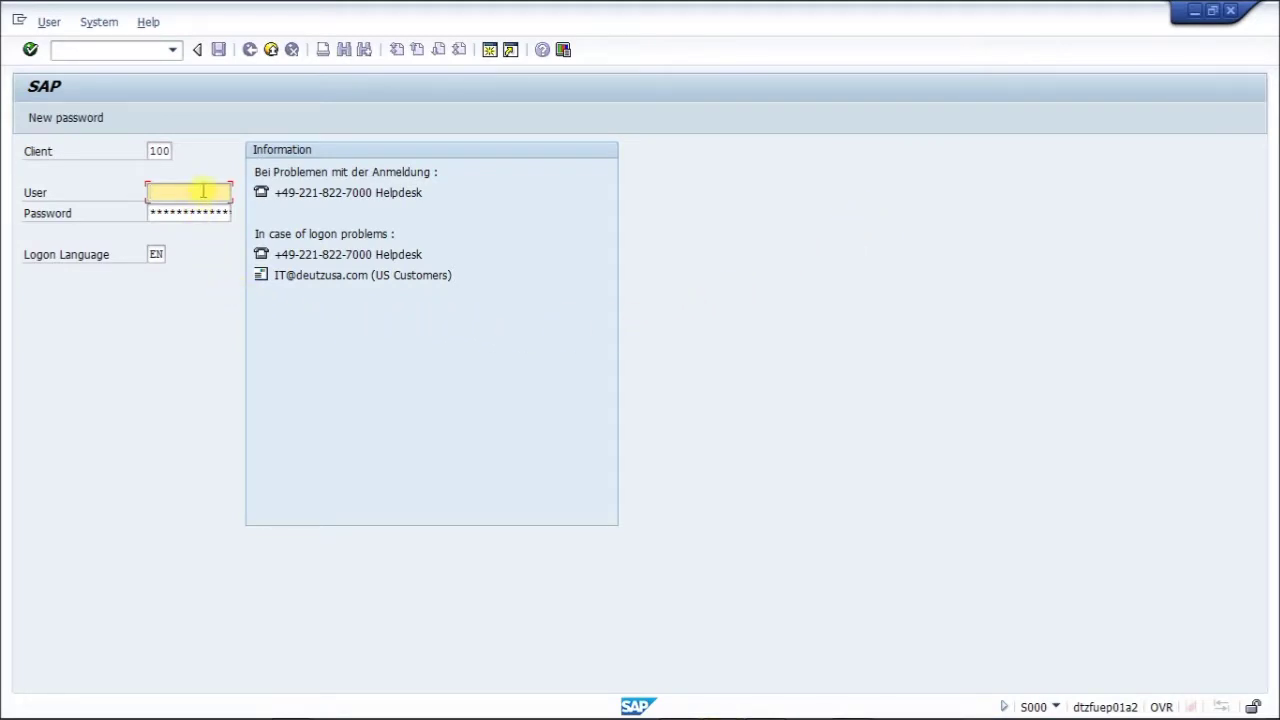
{"action": "type", "text": "B0"}
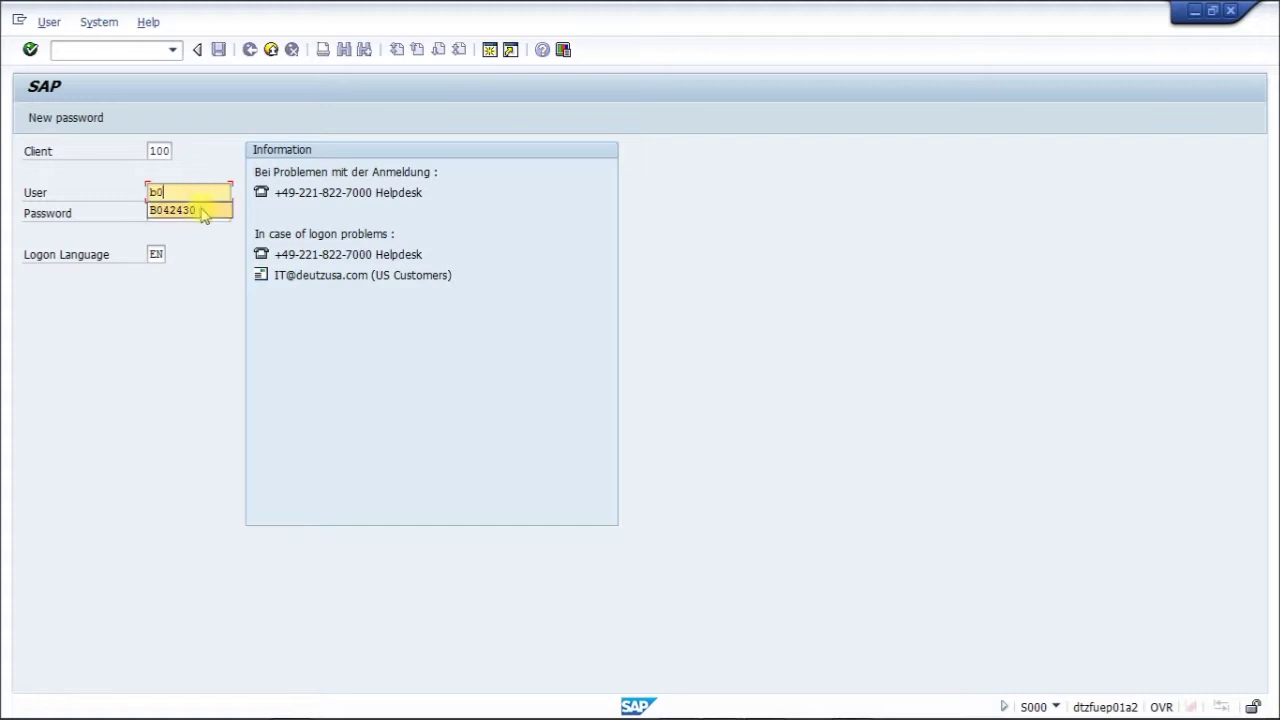
{"action": "left_click", "coordinate": [202, 211]}
{"action": "left_click", "coordinate": [207, 213]}
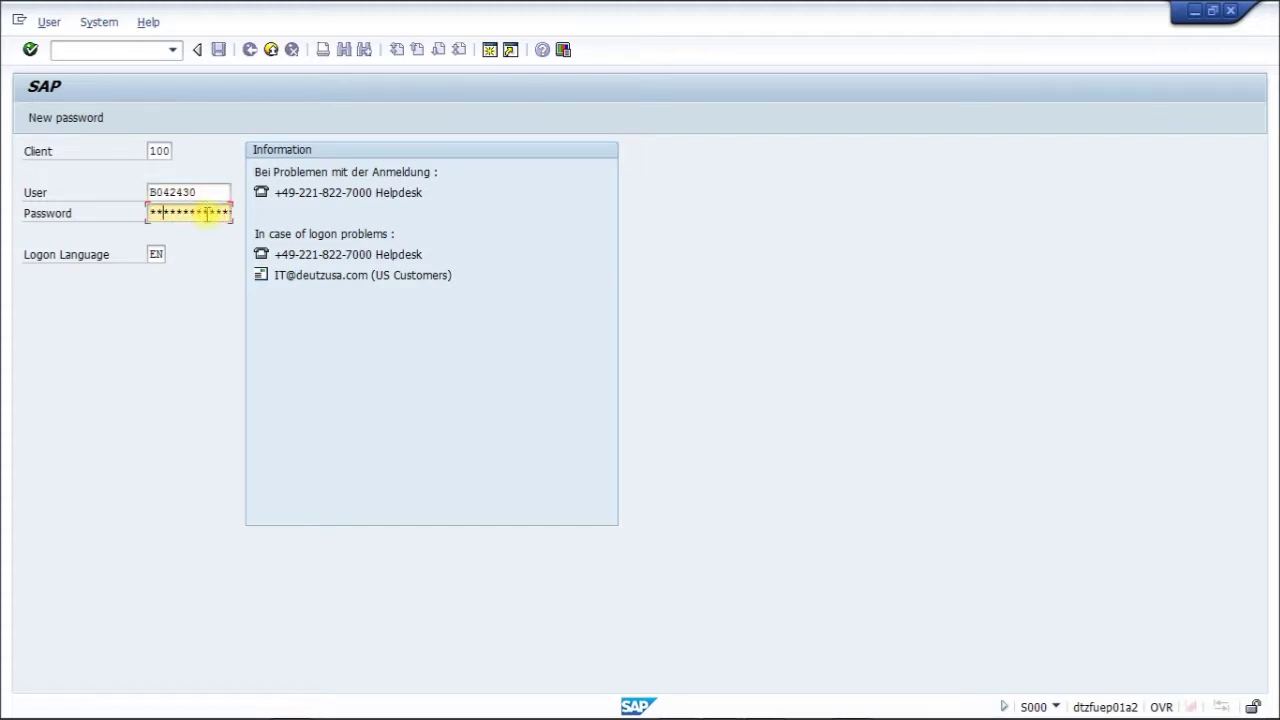
{"action": "left_click", "coordinate": [30, 50]}
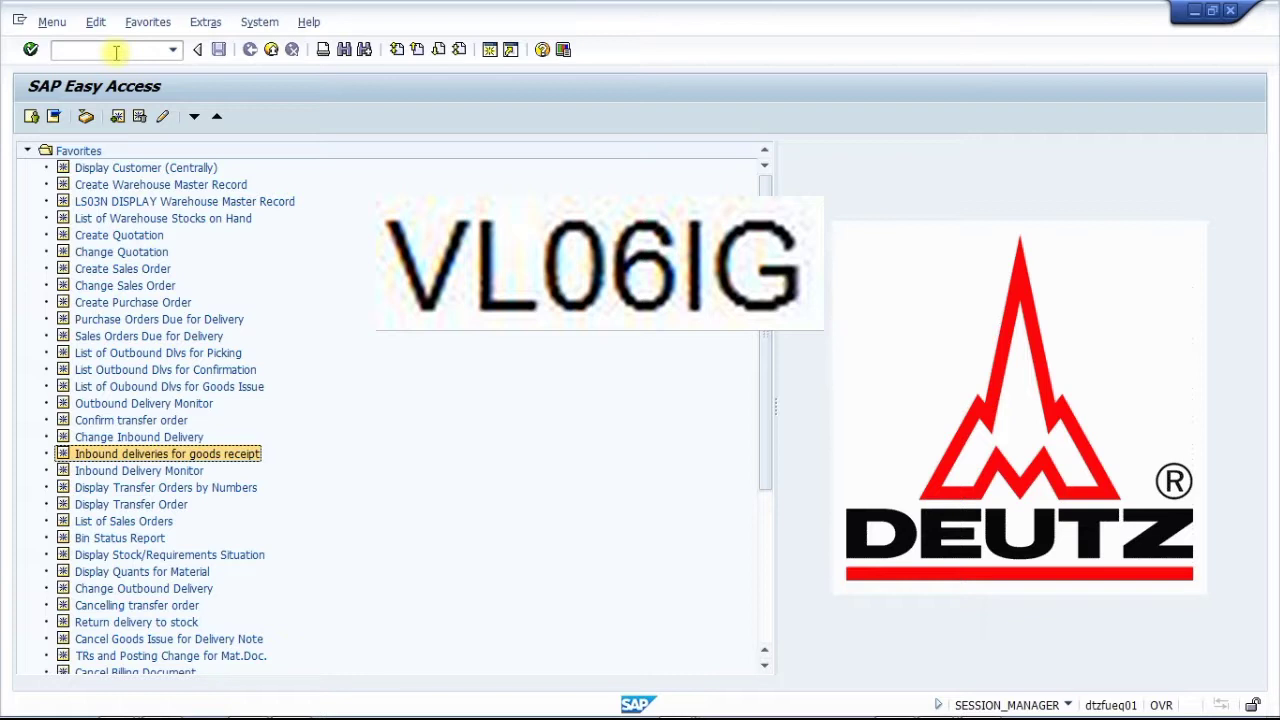
Run VL06IG with the DPC_MW_ID variant to list warehouse 941's six deliveries awaiting goods receipt
{"action": "double_click", "coordinate": [148, 455]}
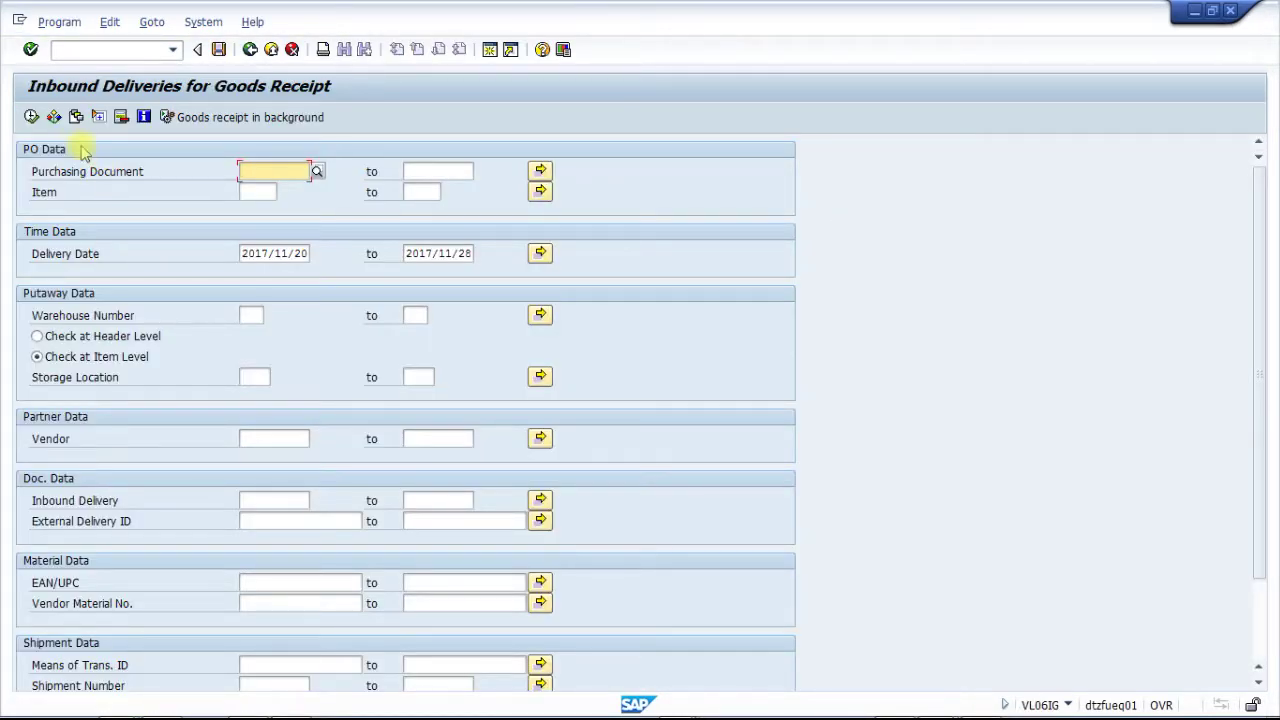
{"action": "left_click", "coordinate": [76, 117]}
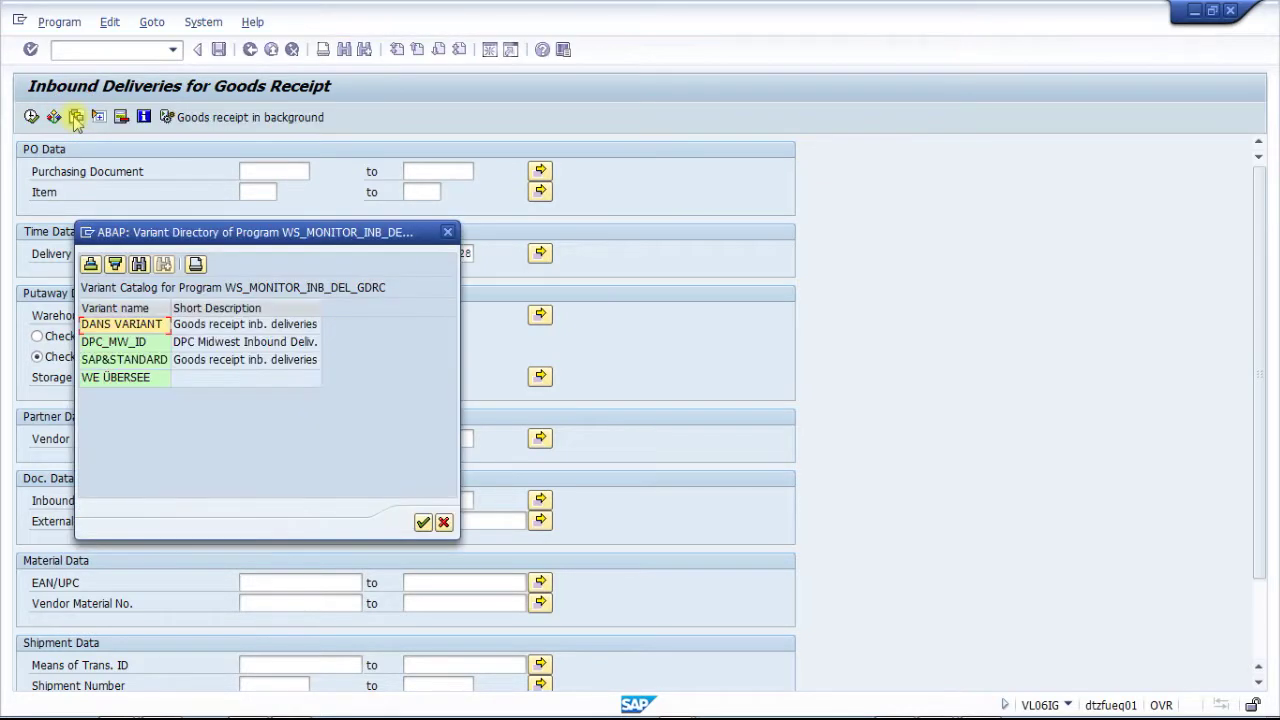
{"action": "left_click", "coordinate": [137, 346]}
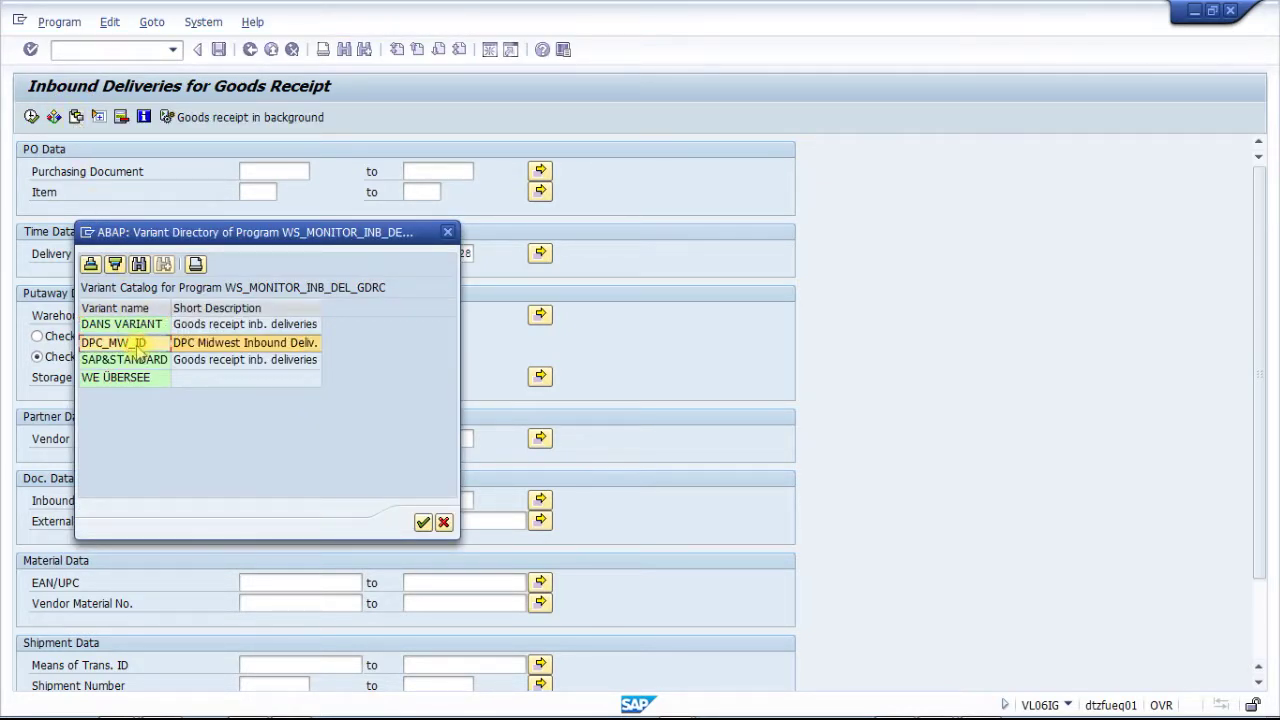
{"action": "left_click", "coordinate": [423, 523]}
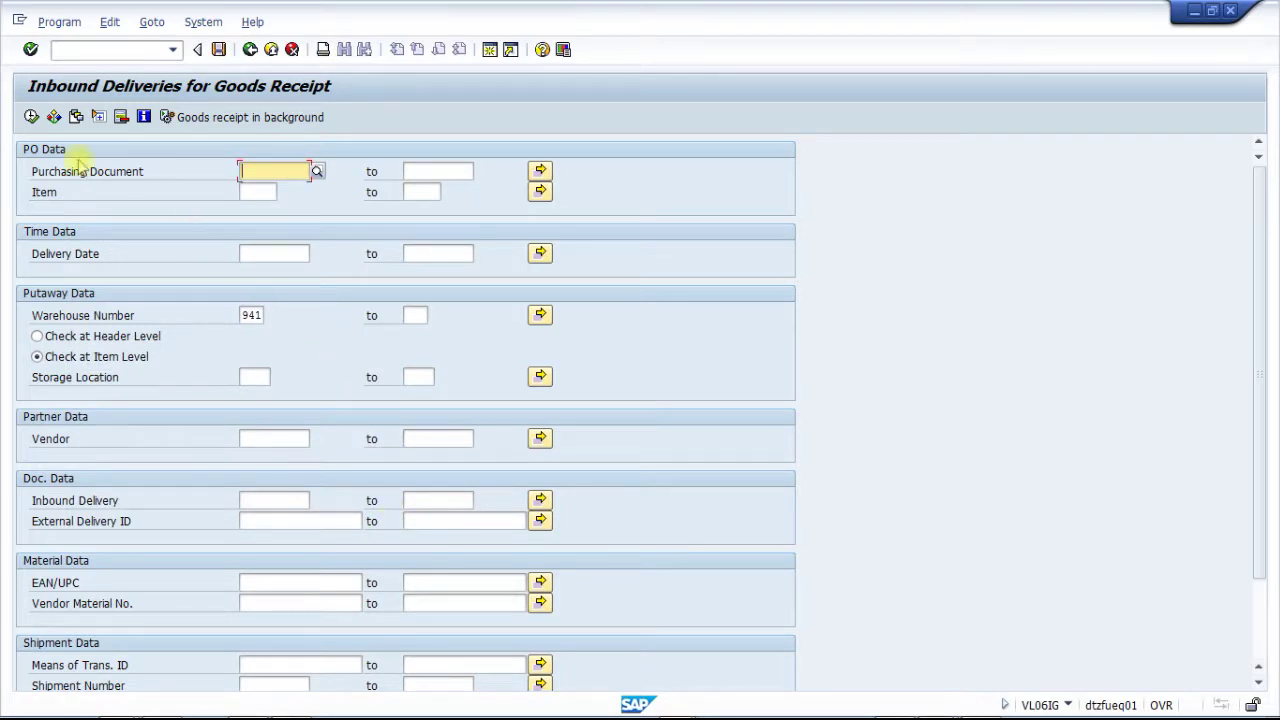
{"action": "left_click", "coordinate": [31, 117]}
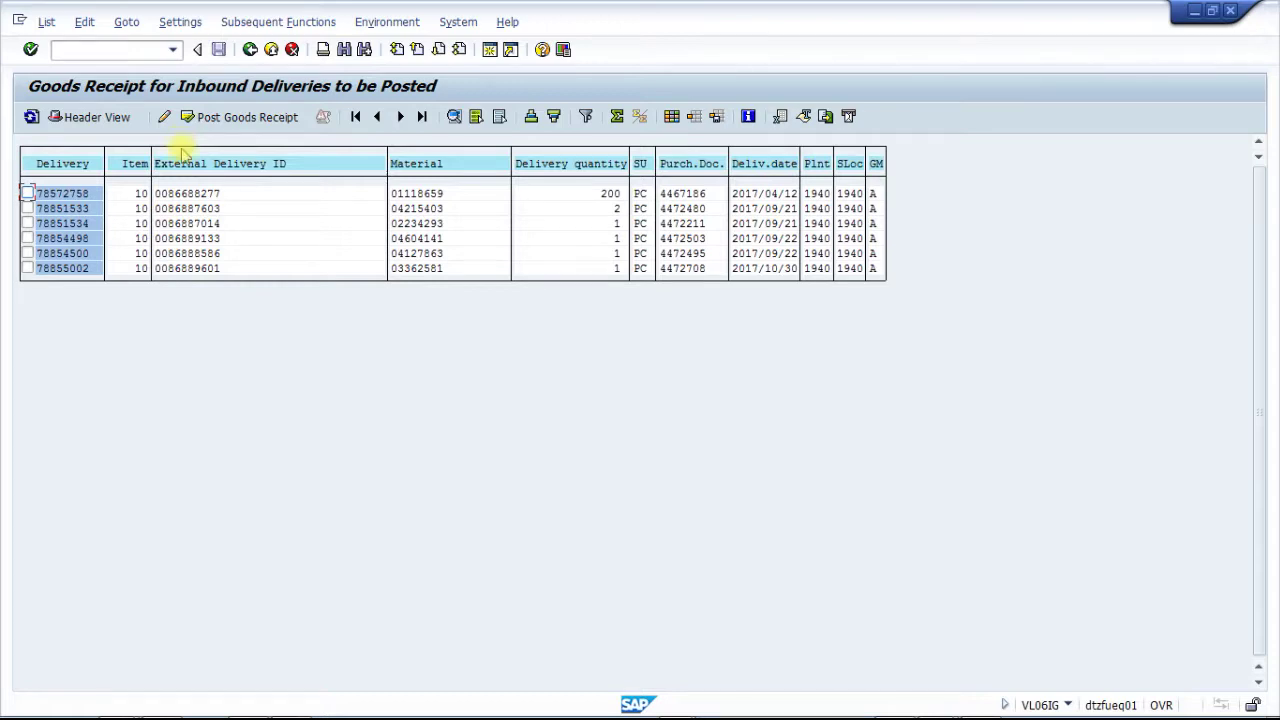
Open delivery 78855002 in change mode and attach the Desktop BOL image file to it
{"action": "left_click", "coordinate": [27, 268]}
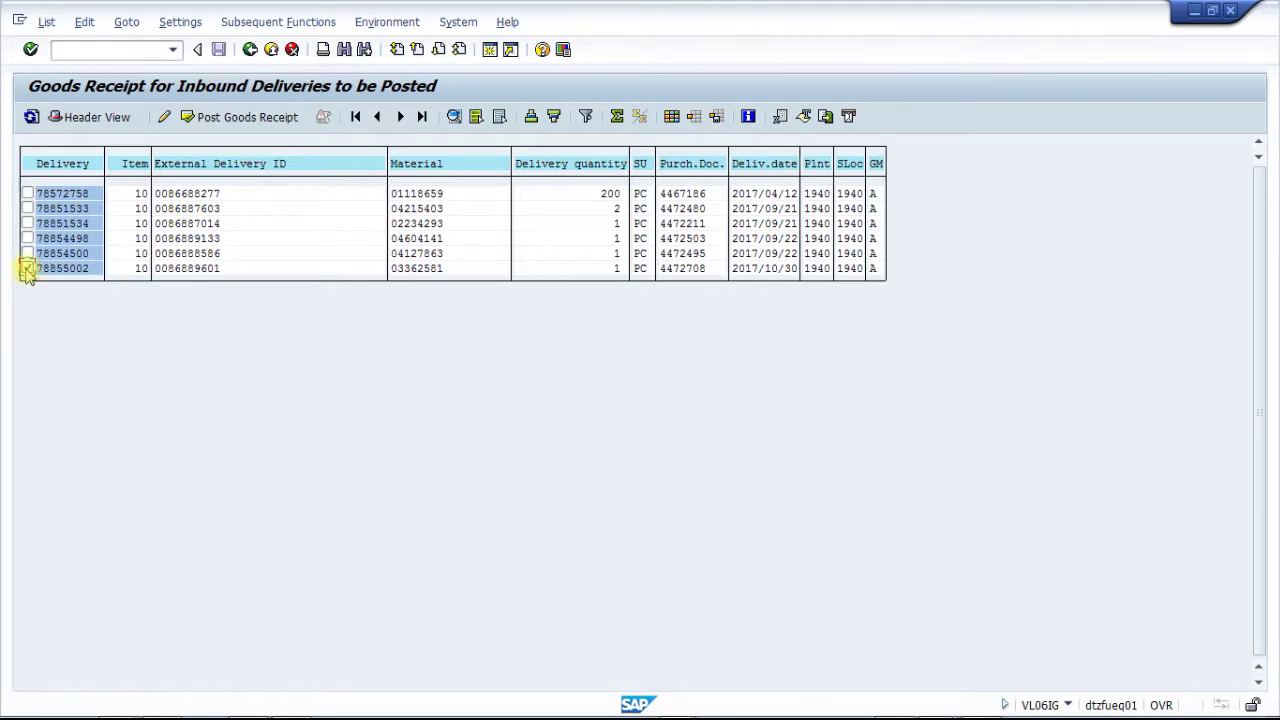
{"action": "left_click", "coordinate": [164, 117]}
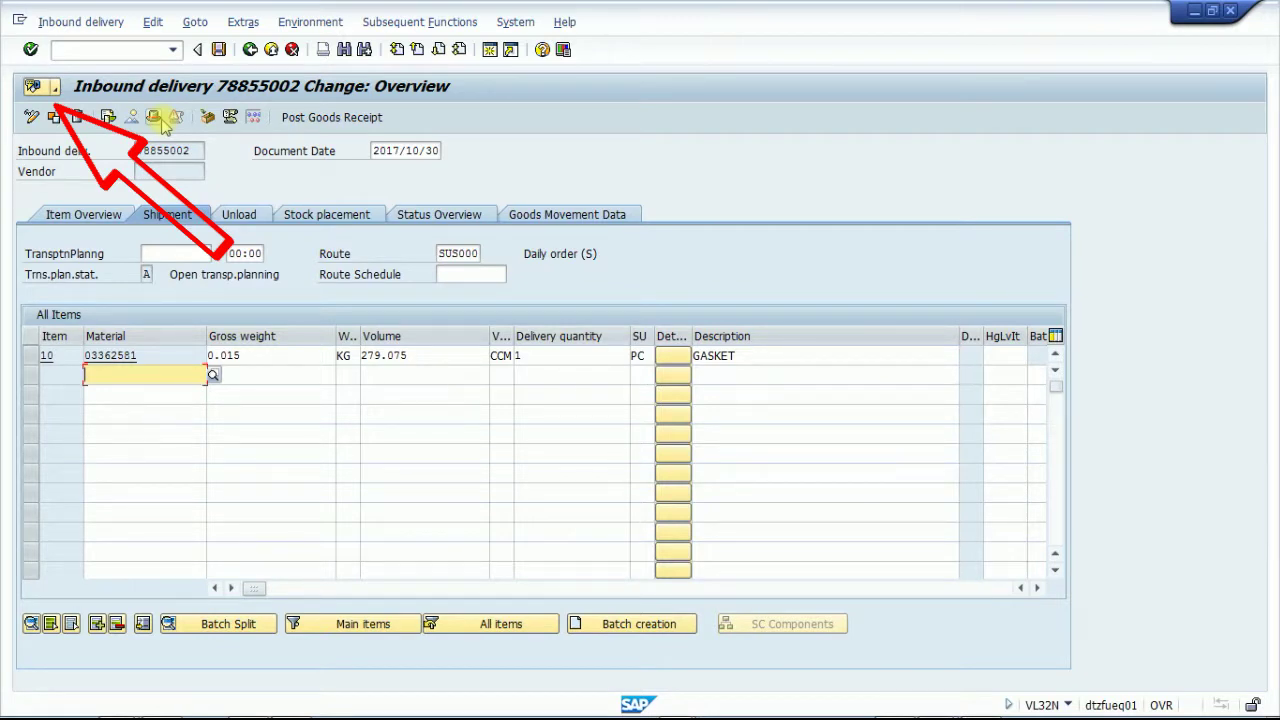
{"action": "left_click", "coordinate": [56, 89]}
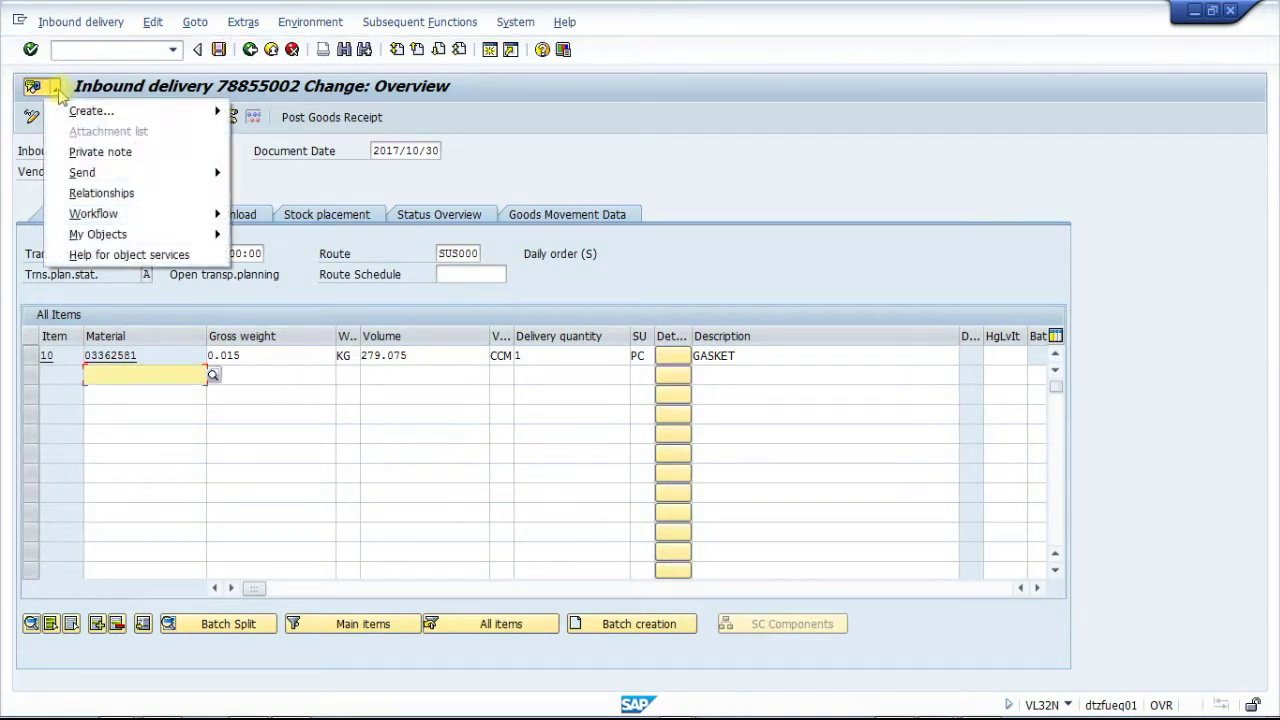
{"action": "mouse_move", "coordinate": [88, 111]}
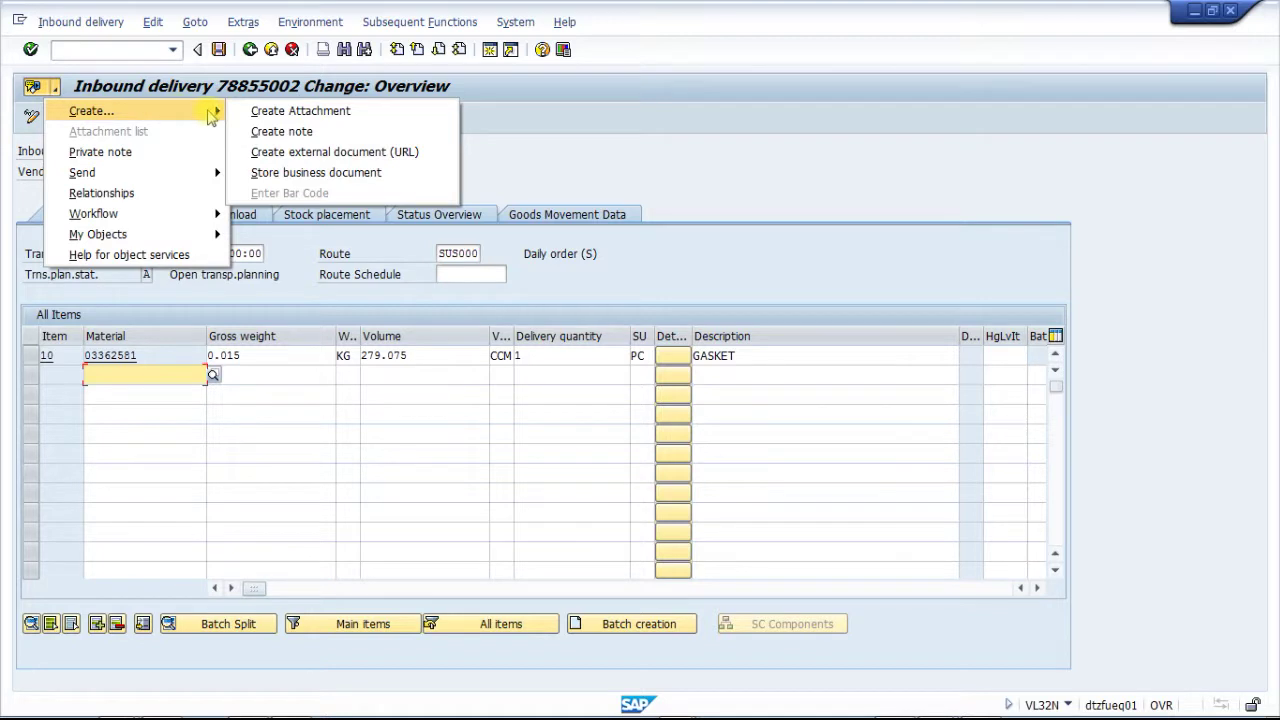
{"action": "left_click", "coordinate": [260, 112]}
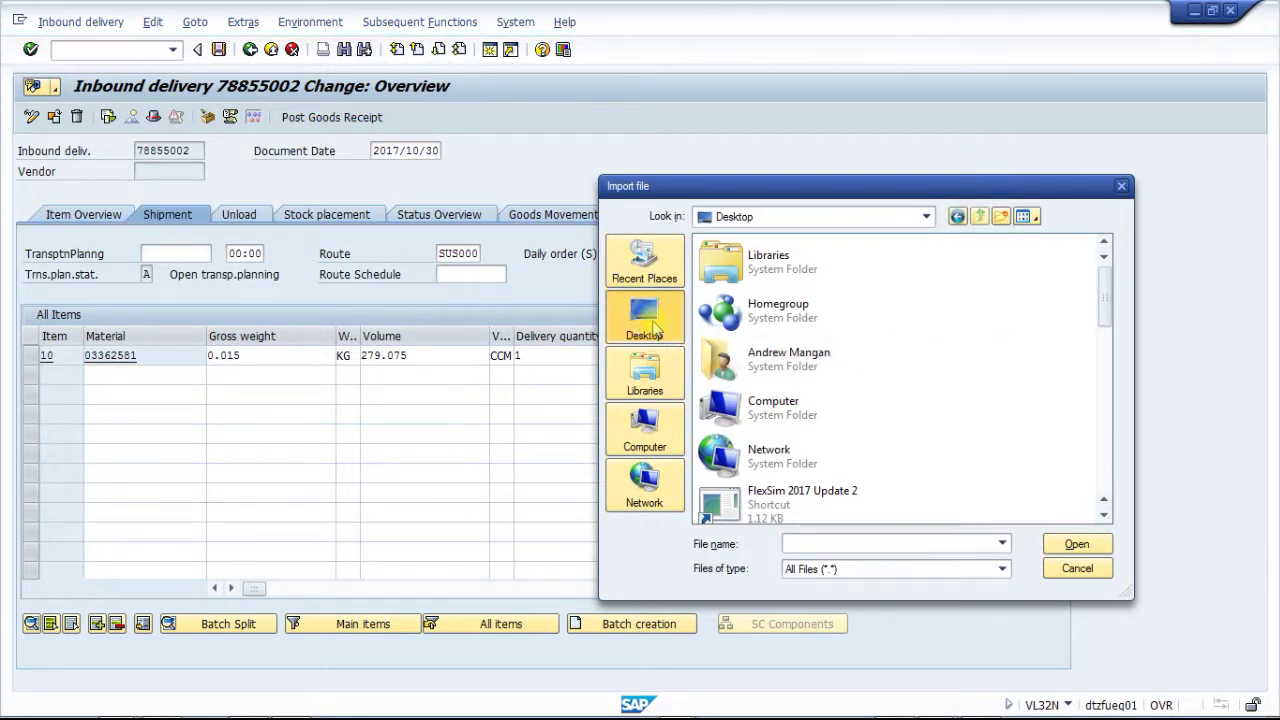
{"action": "left_click_drag", "start_coordinate": [1105, 285], "coordinate": [1125, 470]}
{"action": "left_click", "coordinate": [772, 405]}
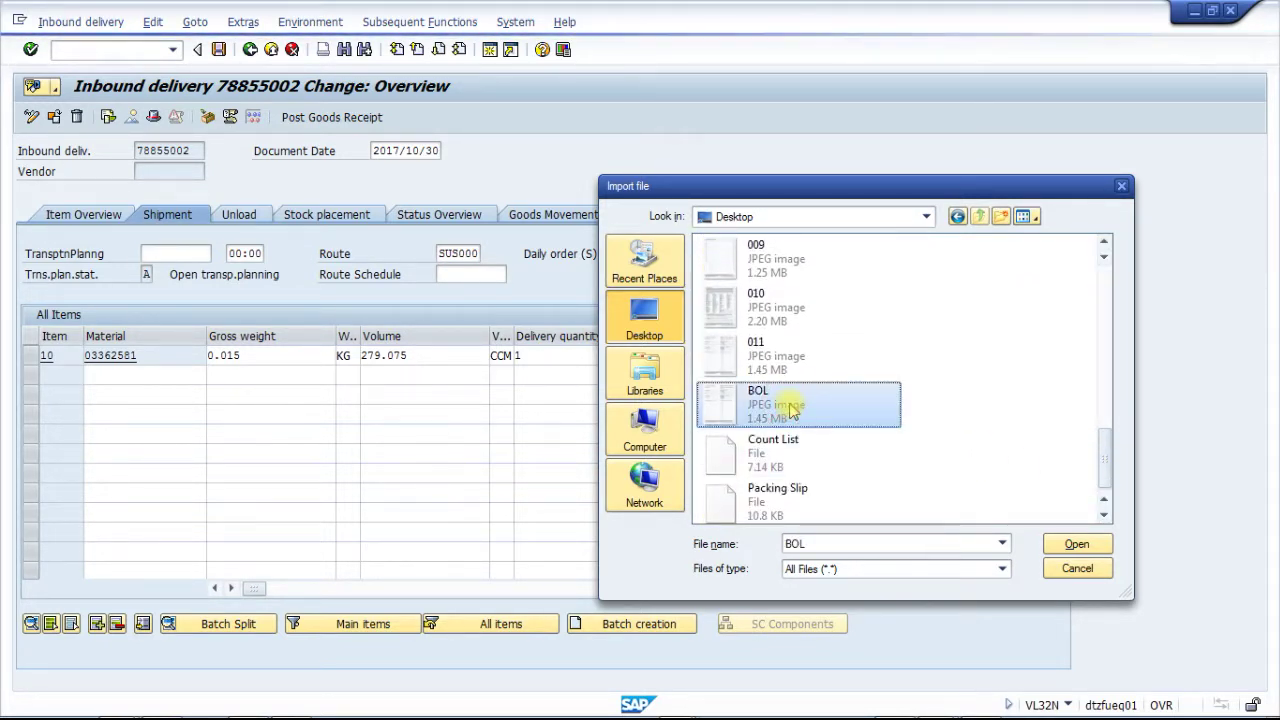
{"action": "left_click", "coordinate": [1072, 544]}
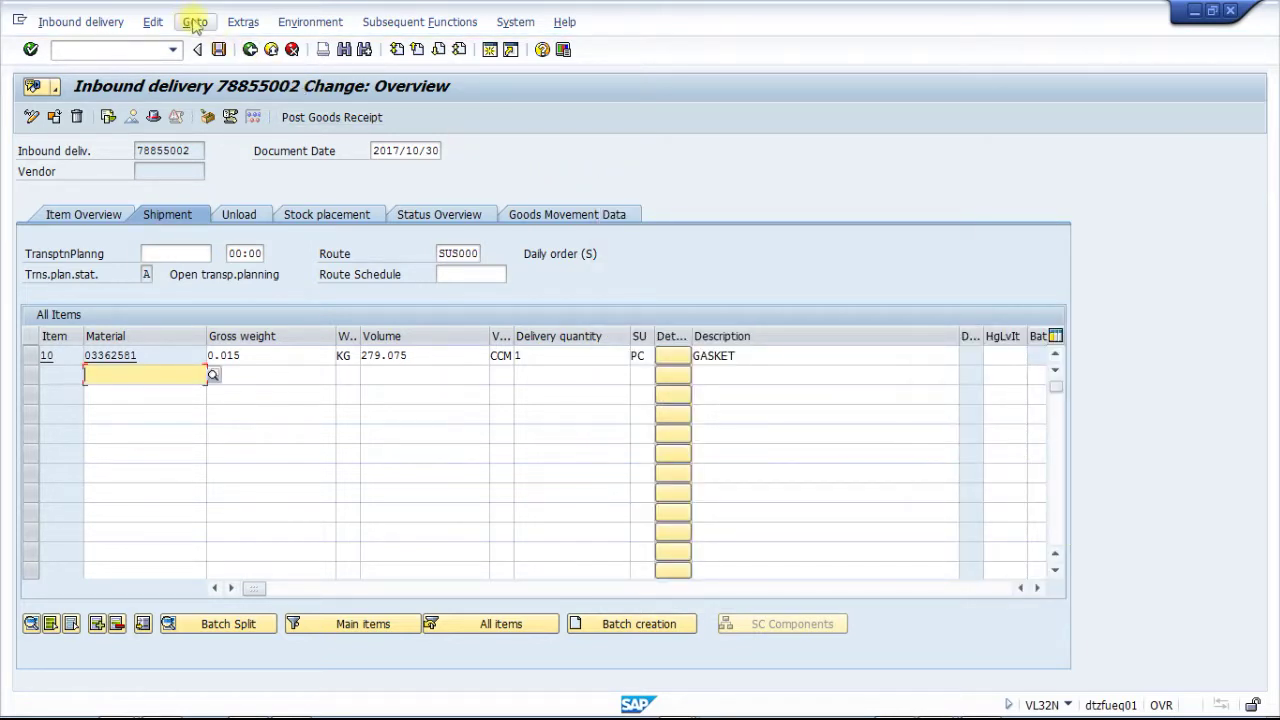
Add a new ZKLS Count List line to the delivery's output records
{"action": "left_click", "coordinate": [240, 24]}
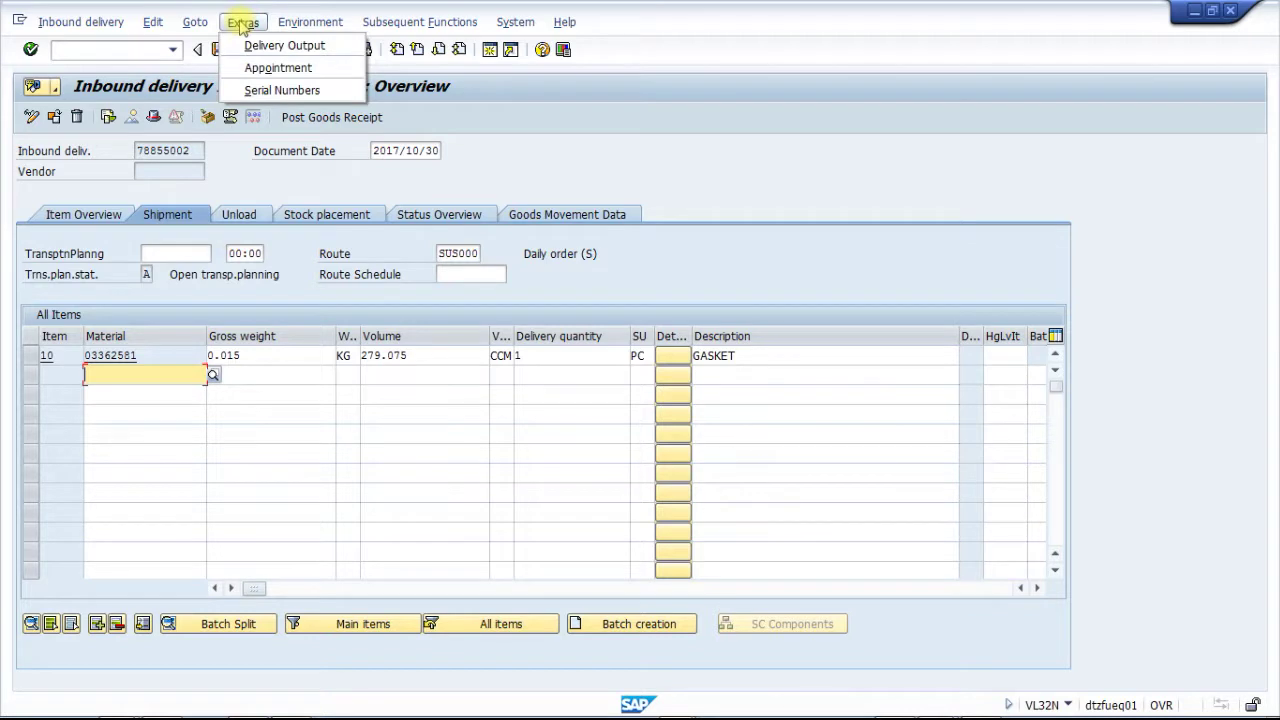
{"action": "left_click", "coordinate": [256, 45]}
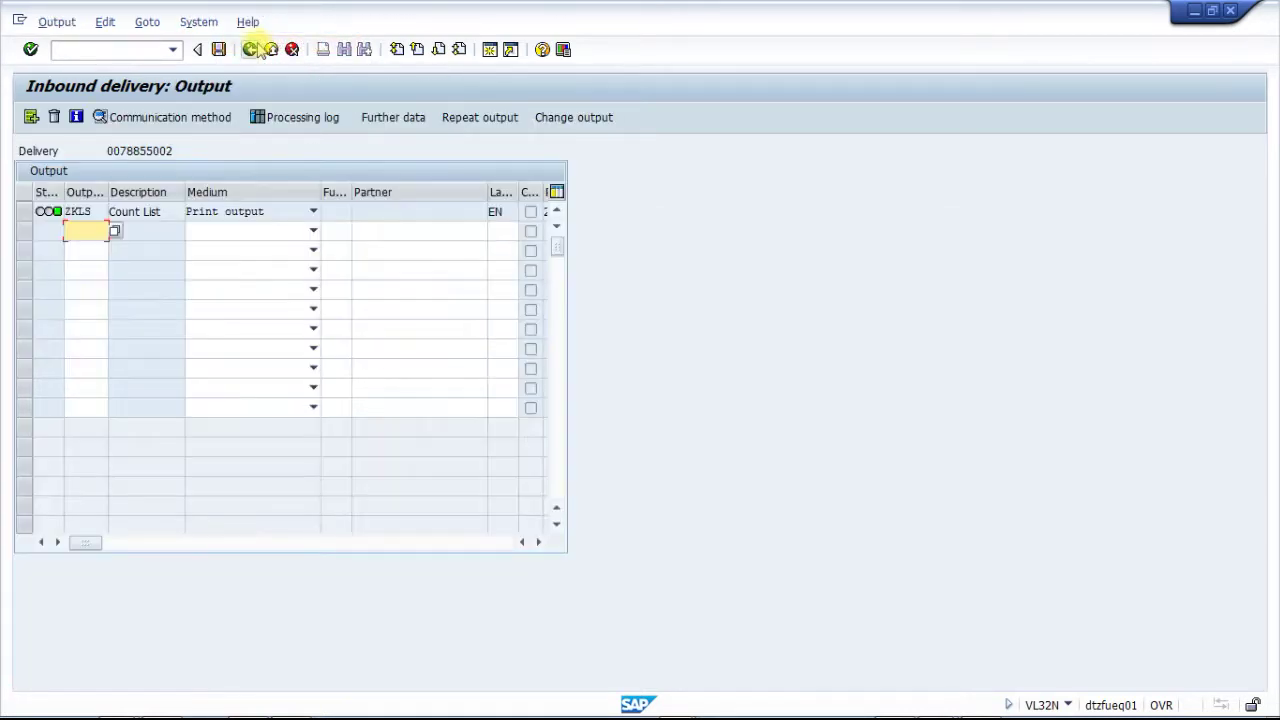
{"action": "left_click", "coordinate": [116, 233]}
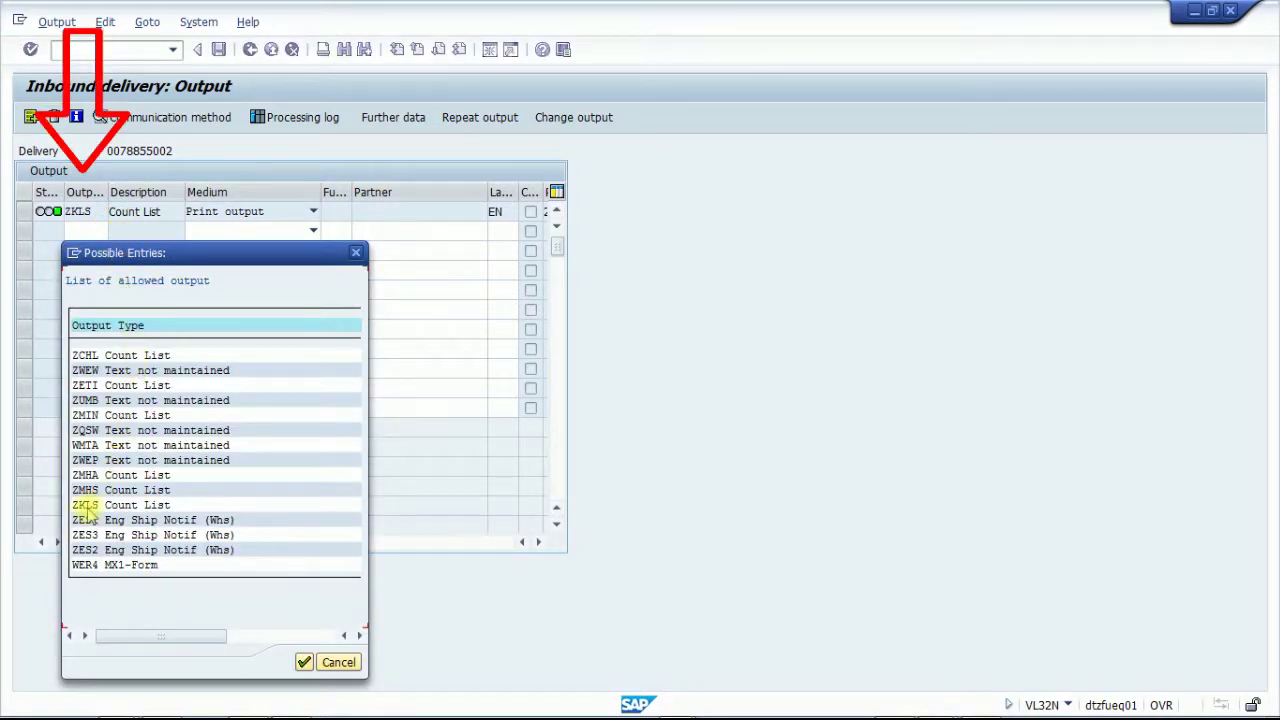
{"action": "left_click", "coordinate": [84, 508]}
{"action": "left_click", "coordinate": [304, 662]}
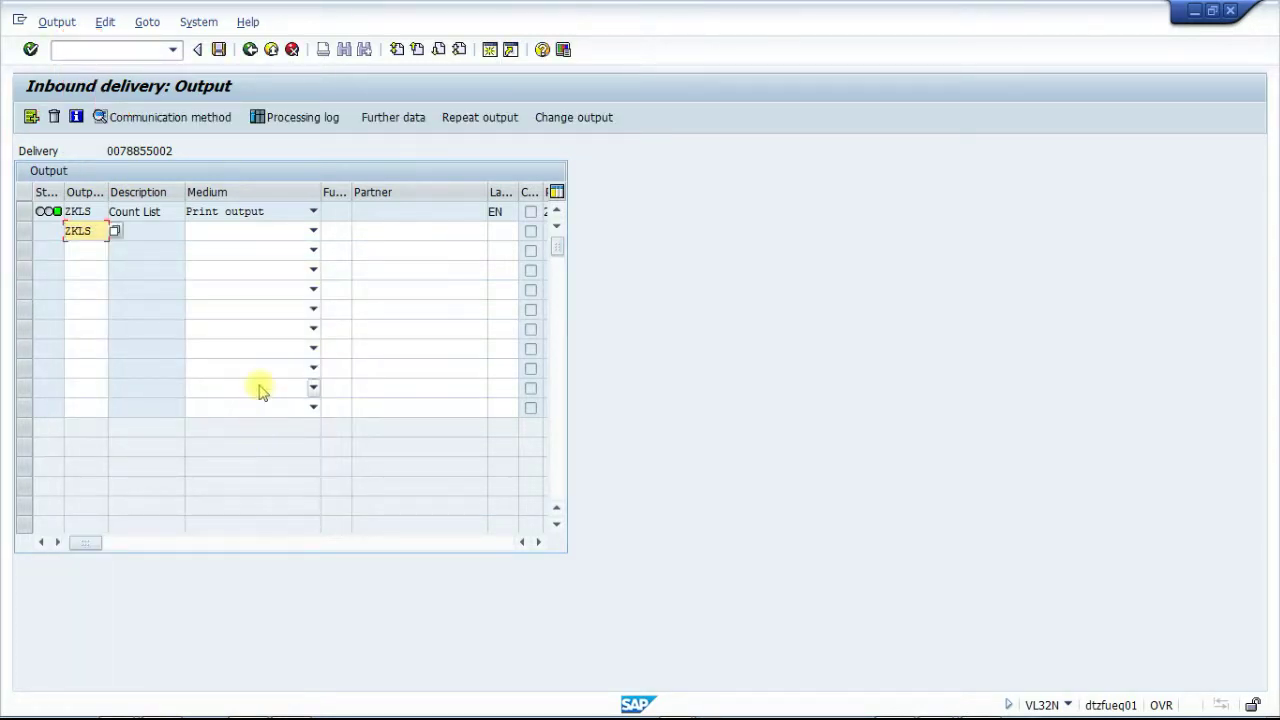
Set the ZKLS output's medium to Print output and its language to EN
{"action": "left_click", "coordinate": [313, 233]}
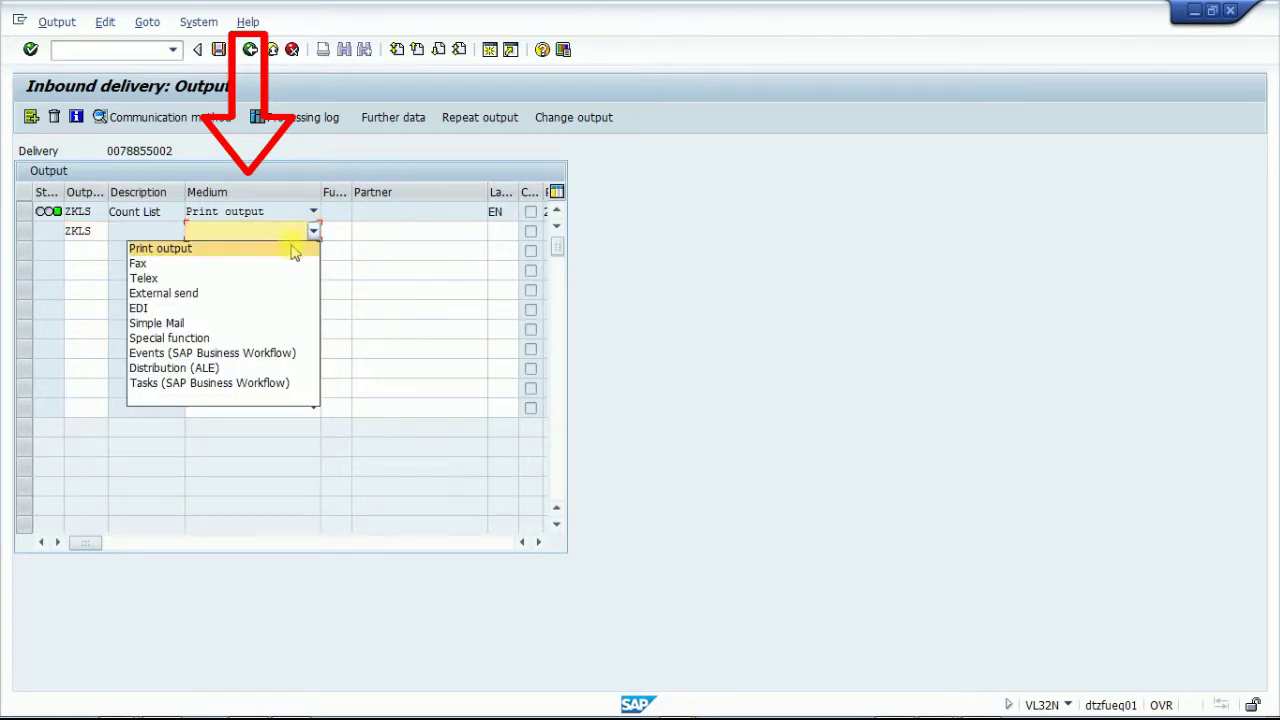
{"action": "left_click", "coordinate": [289, 248]}
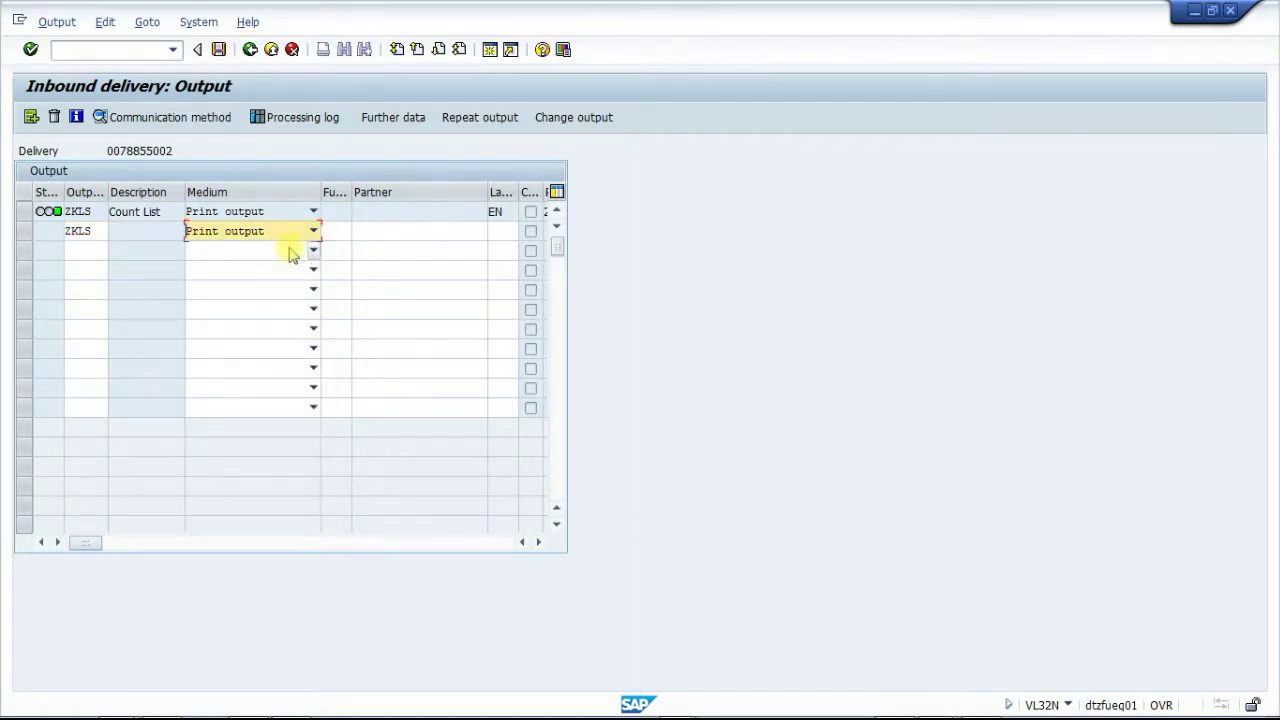
{"action": "left_click", "coordinate": [497, 231]}
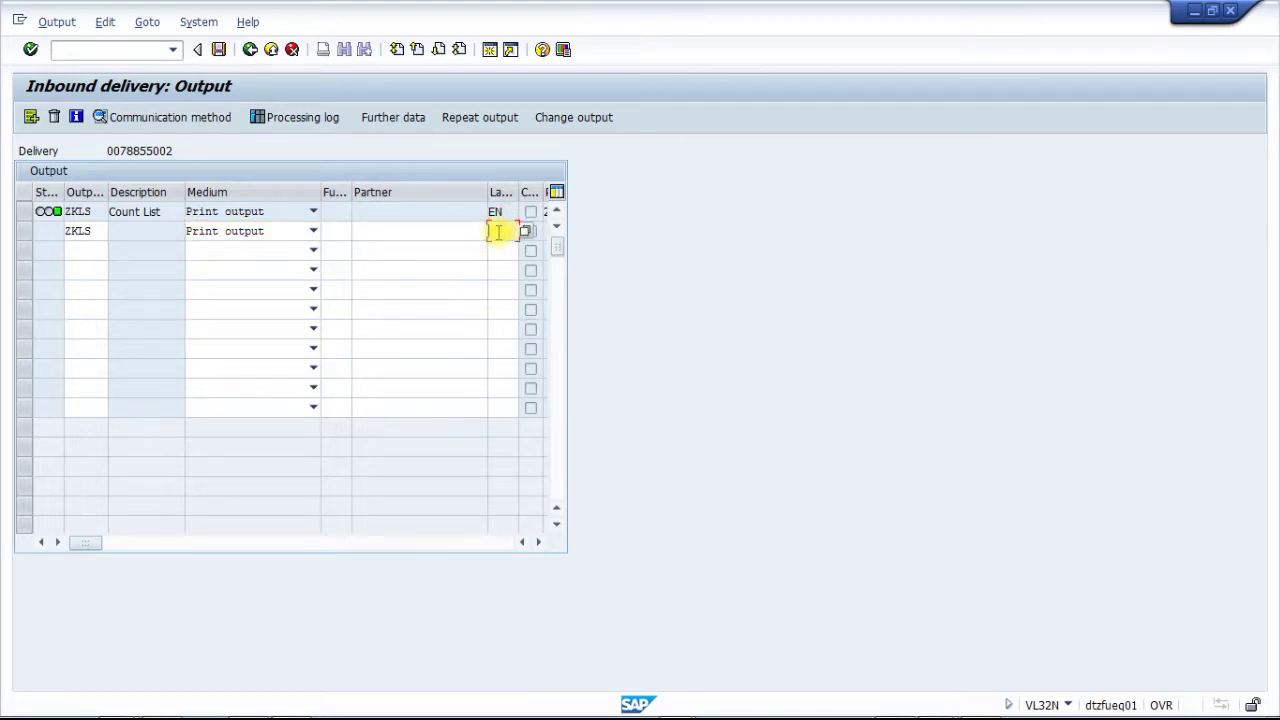
{"action": "type", "text": "en"}
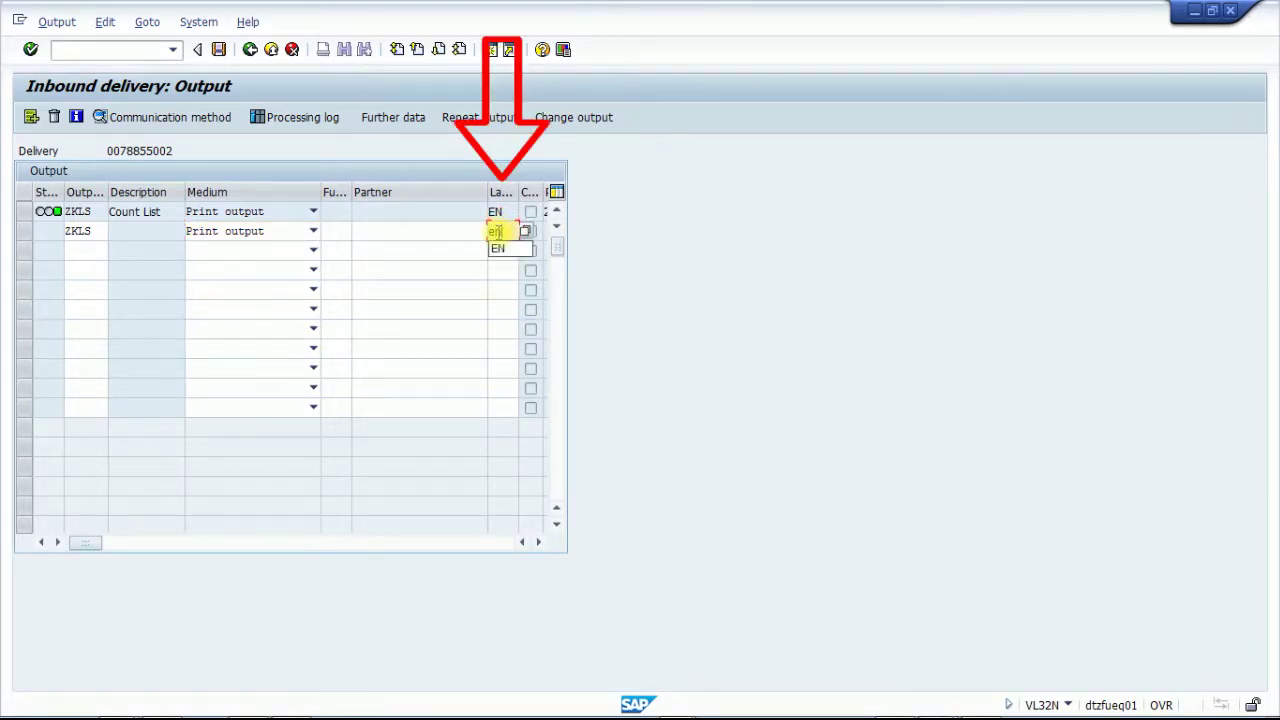
{"action": "left_click", "coordinate": [498, 248]}
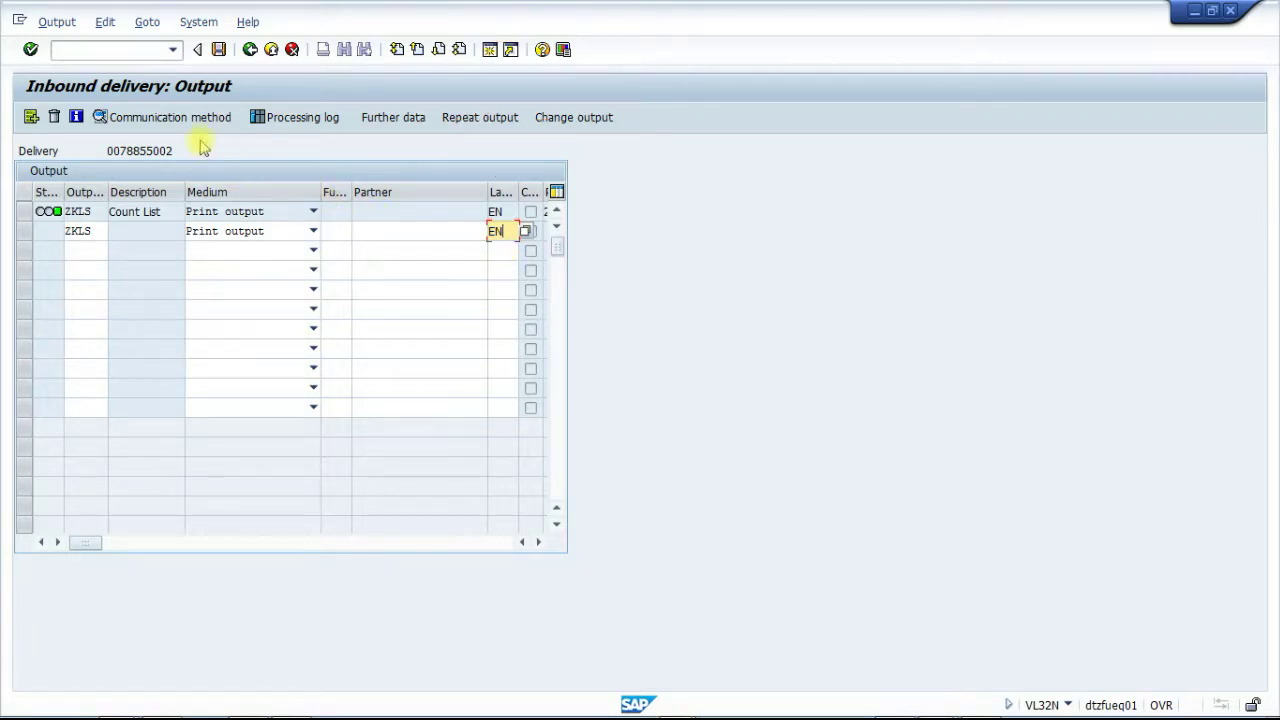
Set the ZKLS output to logical destination LOCL with Print immediately, then go back to the output list
{"action": "left_click", "coordinate": [168, 117]}
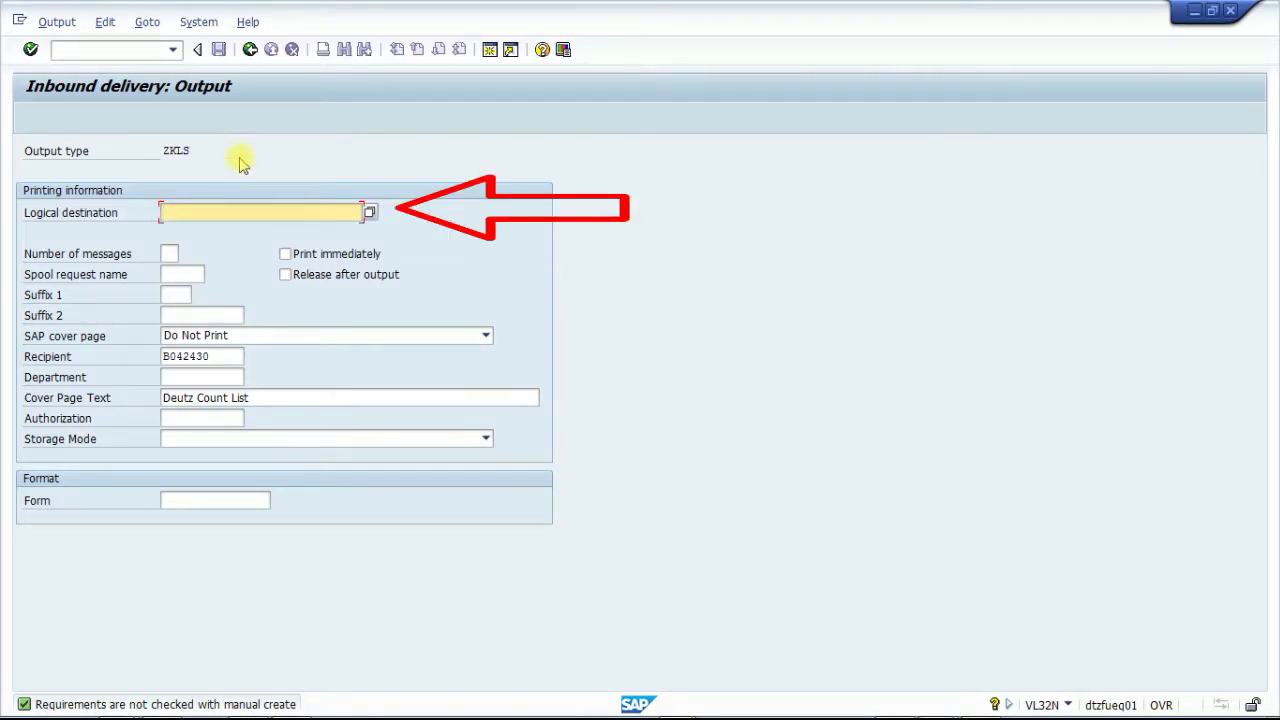
{"action": "type", "text": "LO"}
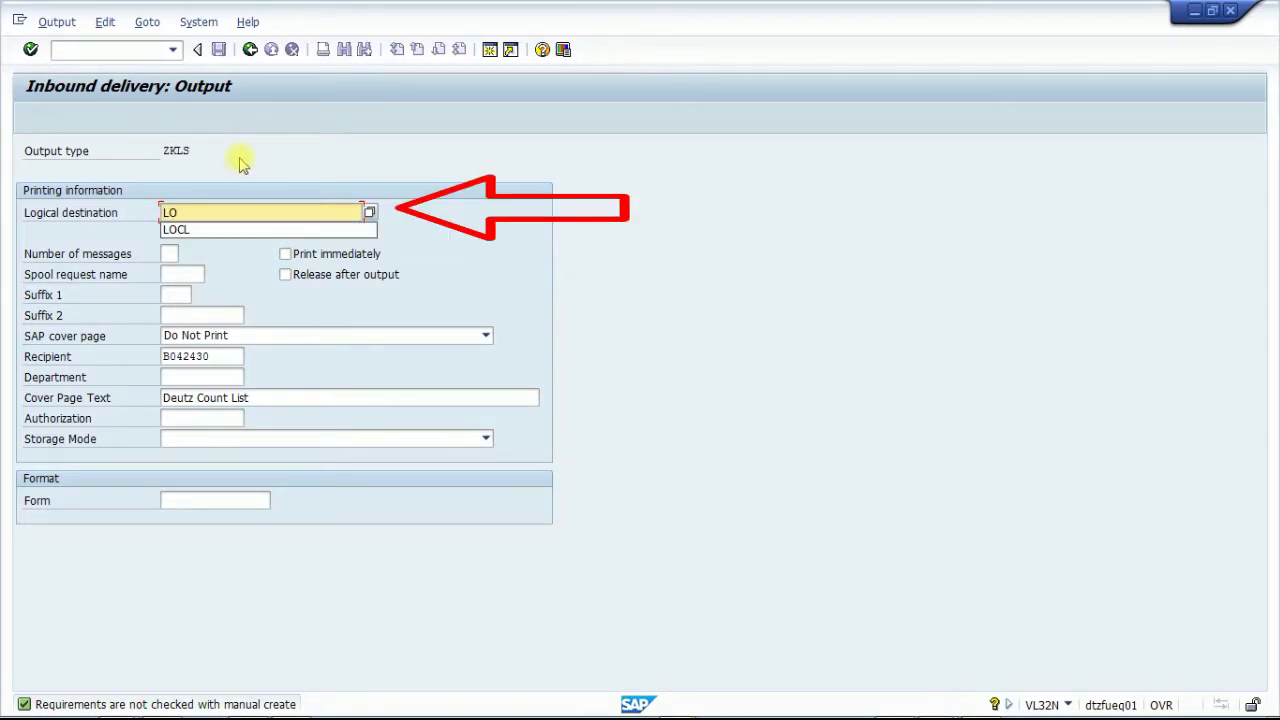
{"action": "type", "text": "CL"}
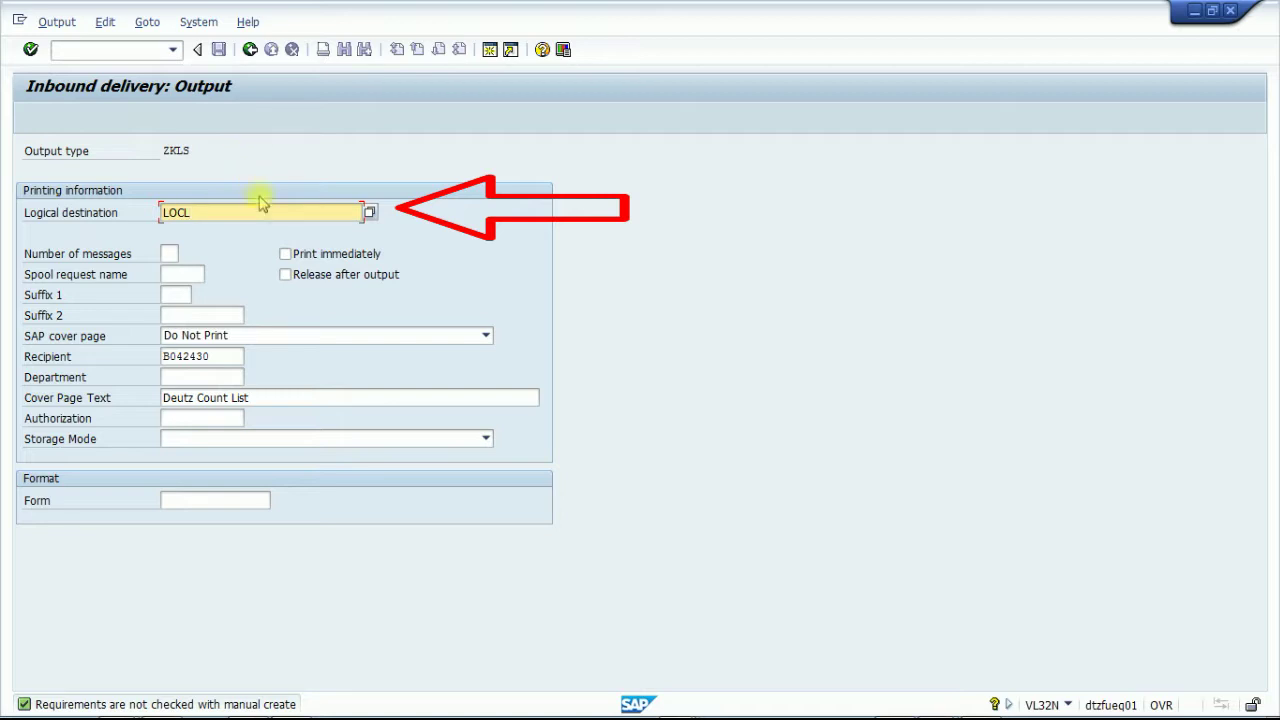
{"action": "left_click", "coordinate": [285, 255]}
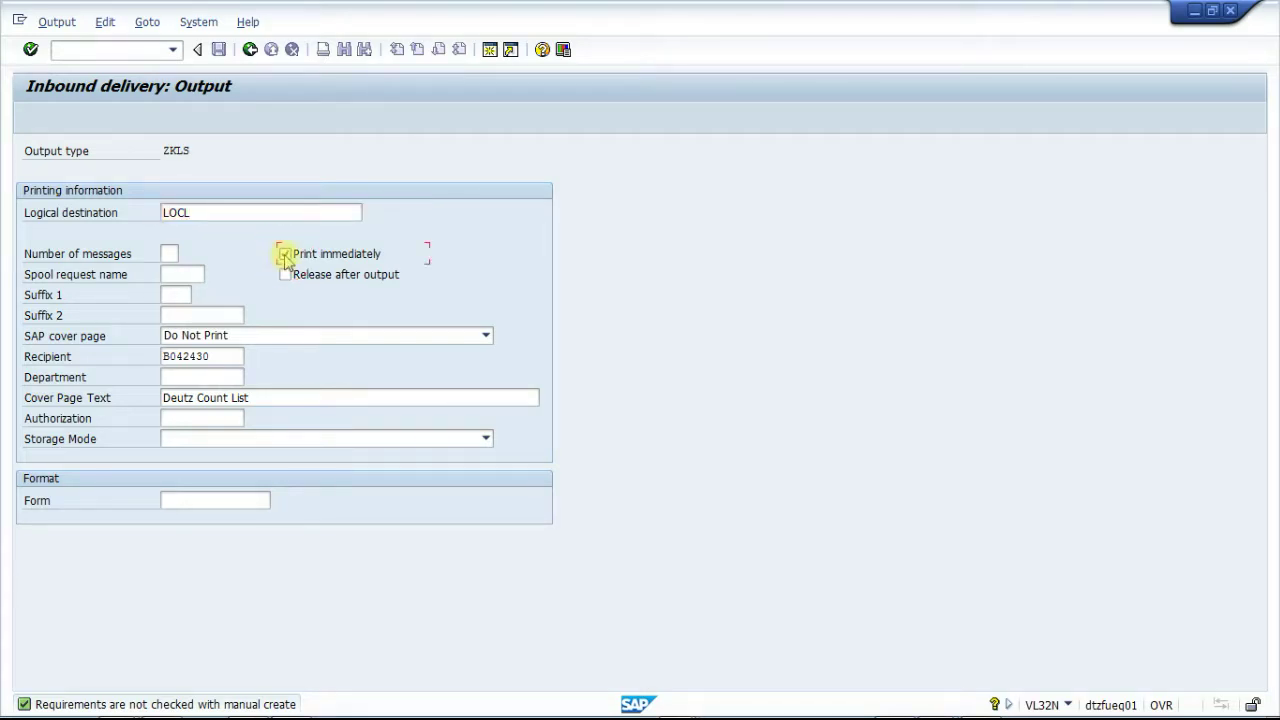
{"action": "left_click", "coordinate": [250, 50]}
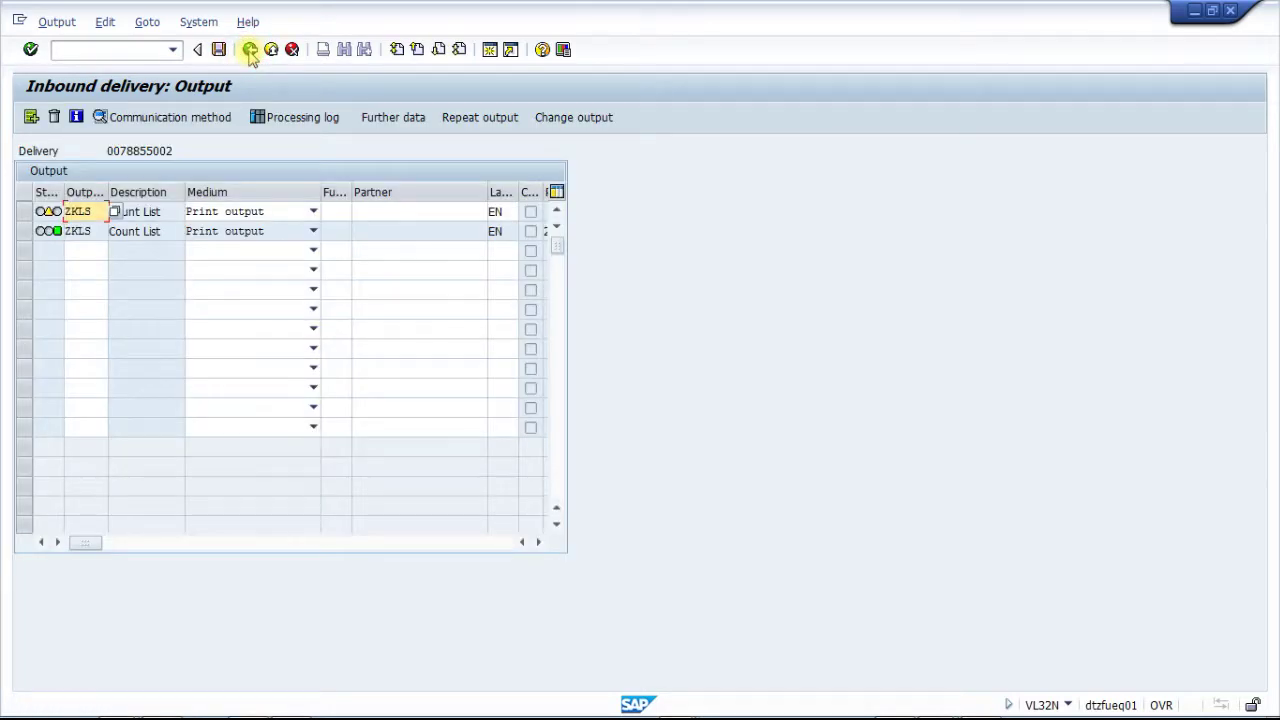
Set the Count List dispatch time to Send immediately and save delivery 78855002
{"action": "left_click", "coordinate": [405, 119]}
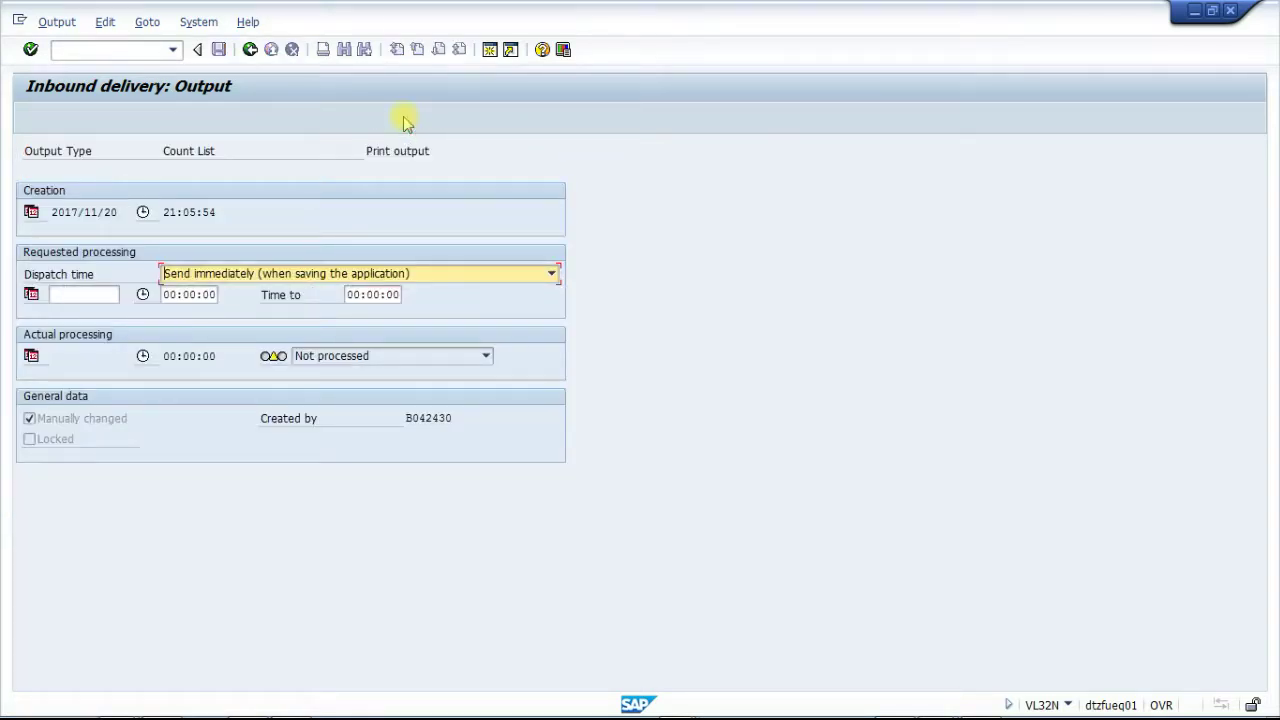
{"action": "left_click", "coordinate": [436, 278]}
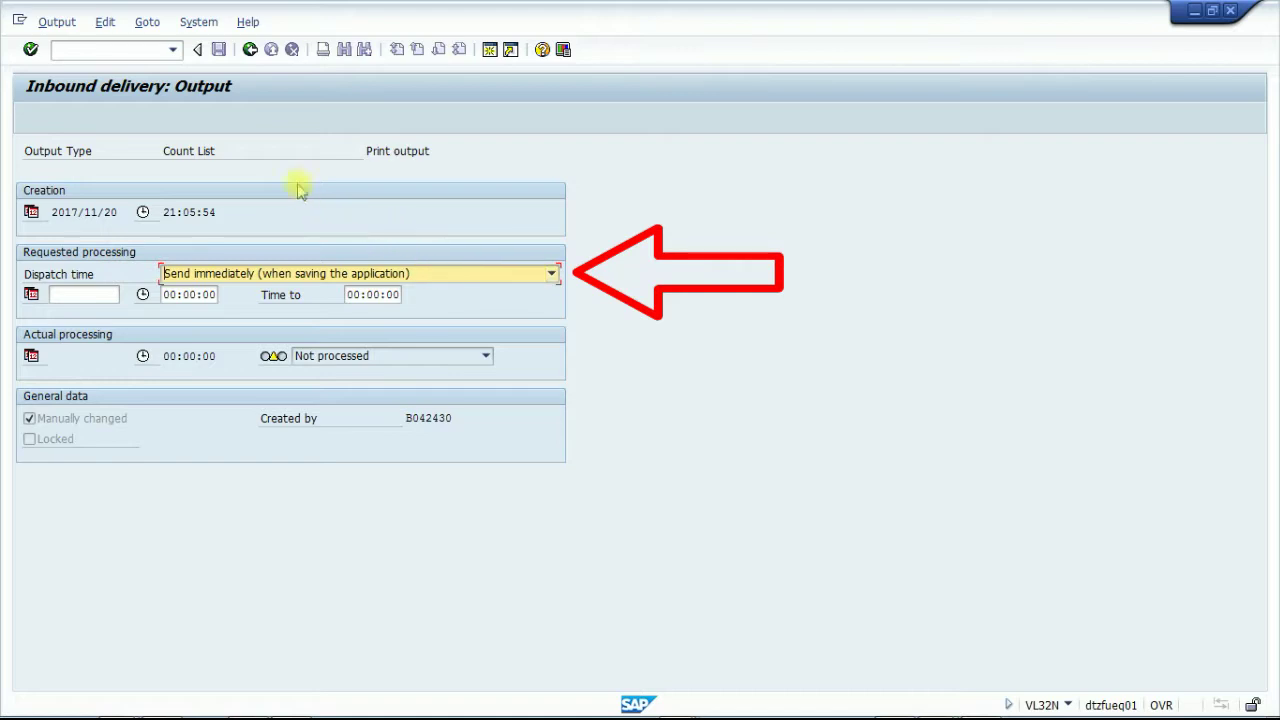
{"action": "left_click", "coordinate": [250, 50]}
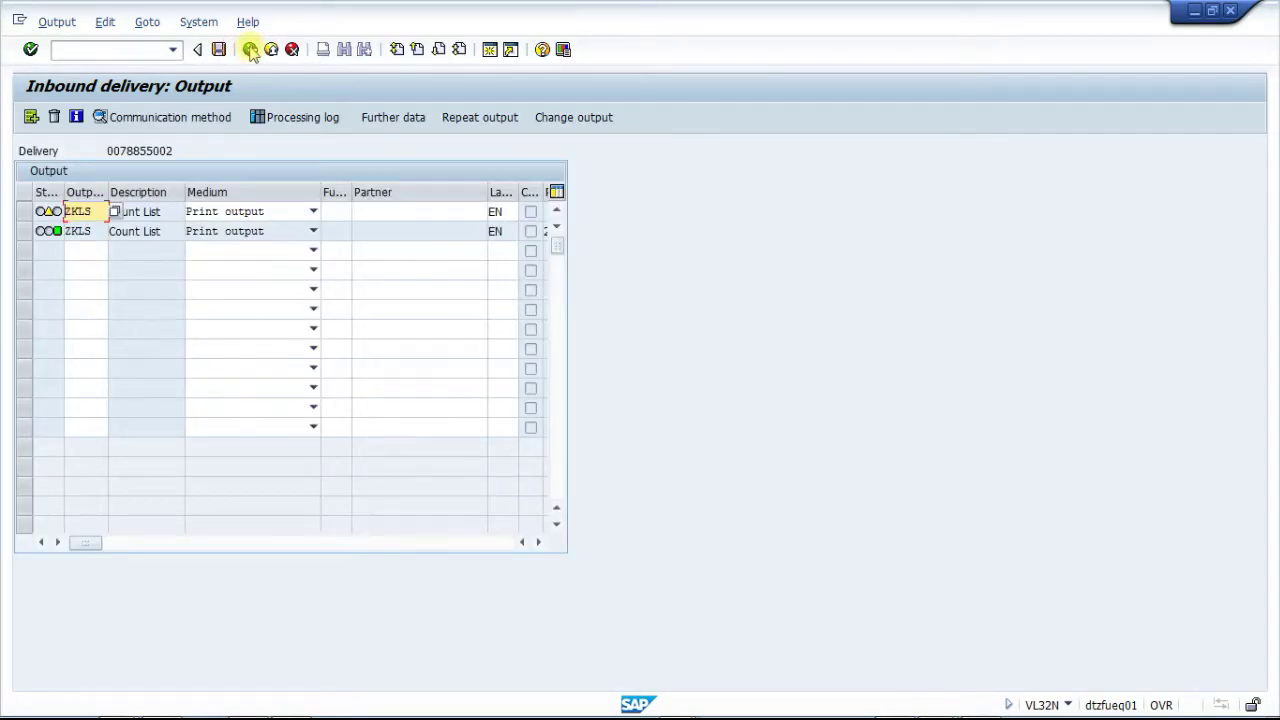
{"action": "left_click", "coordinate": [218, 50]}
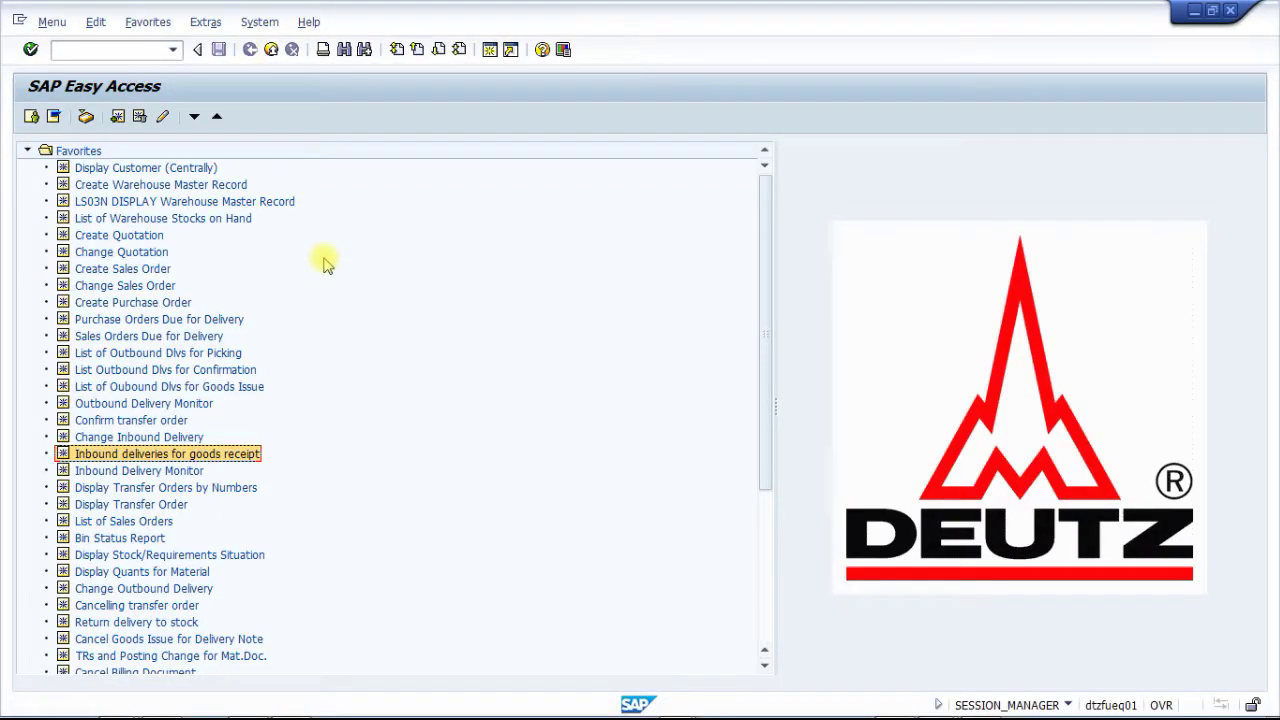
Rerun VL06IG with variant DPC_MW_ID and switch the six-delivery list to item view
{"action": "double_click", "coordinate": [224, 455]}
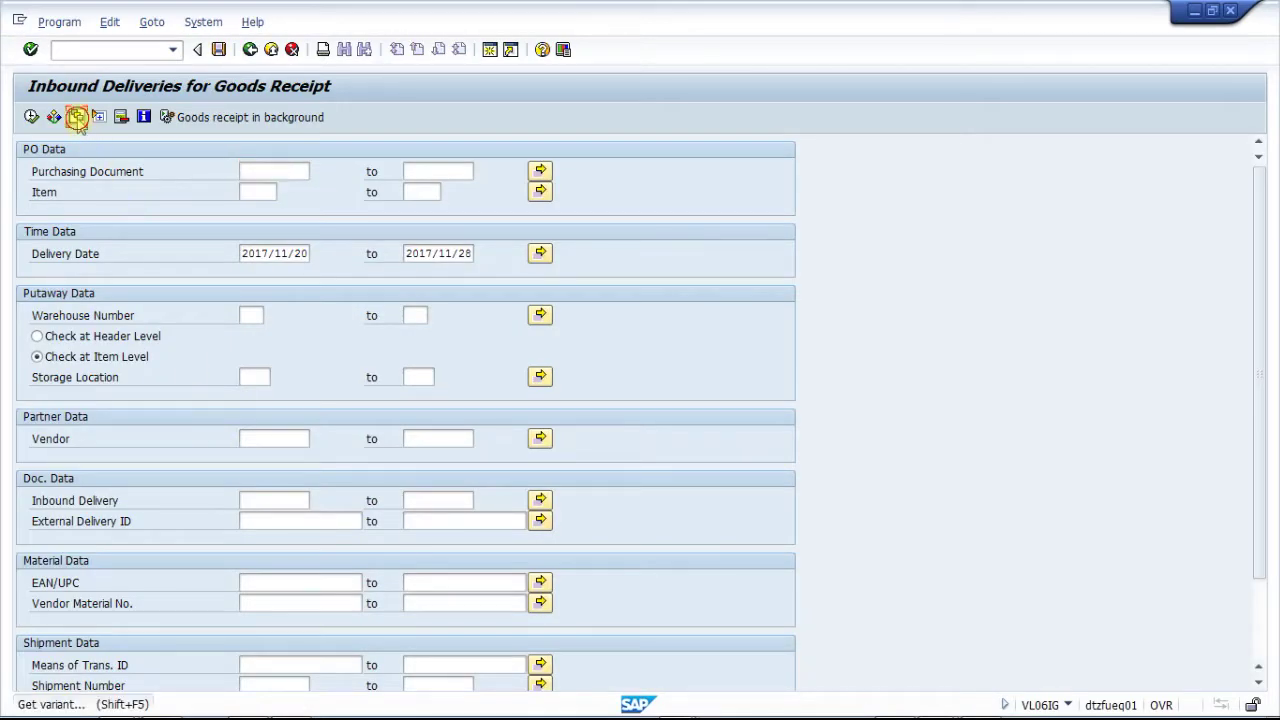
{"action": "left_click", "coordinate": [76, 117]}
{"action": "left_click", "coordinate": [137, 343]}
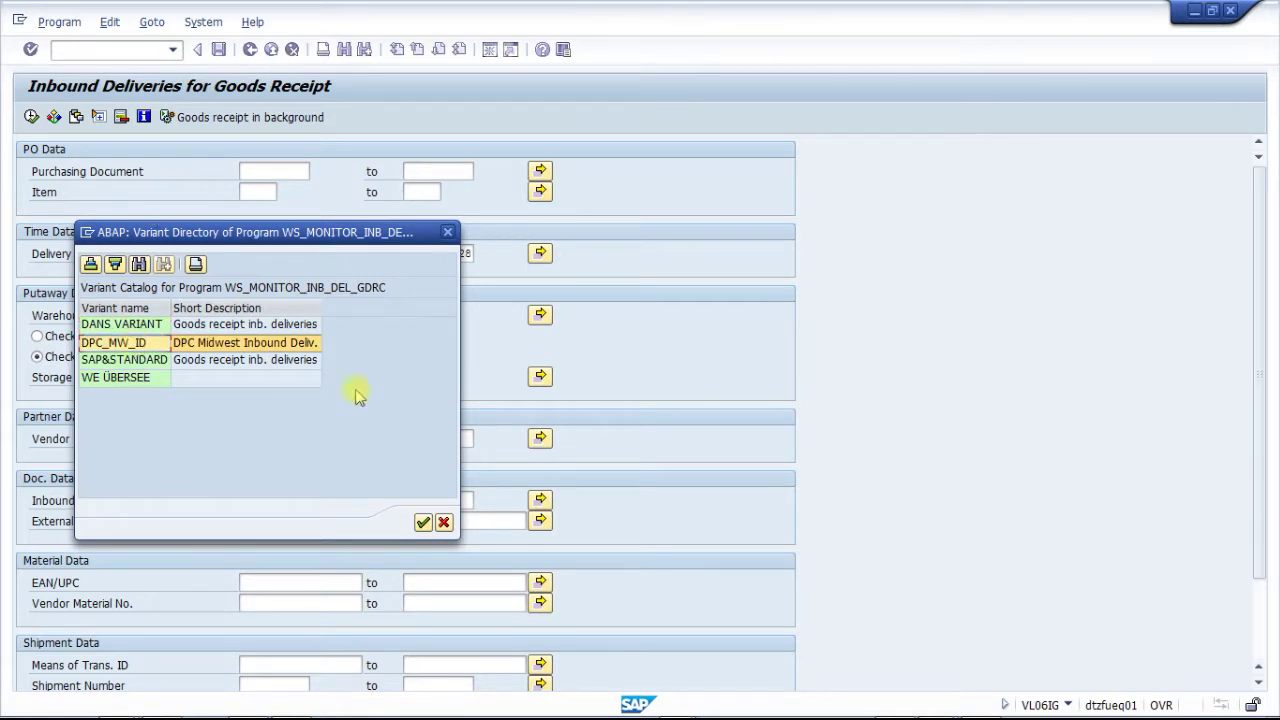
{"action": "left_click", "coordinate": [422, 522]}
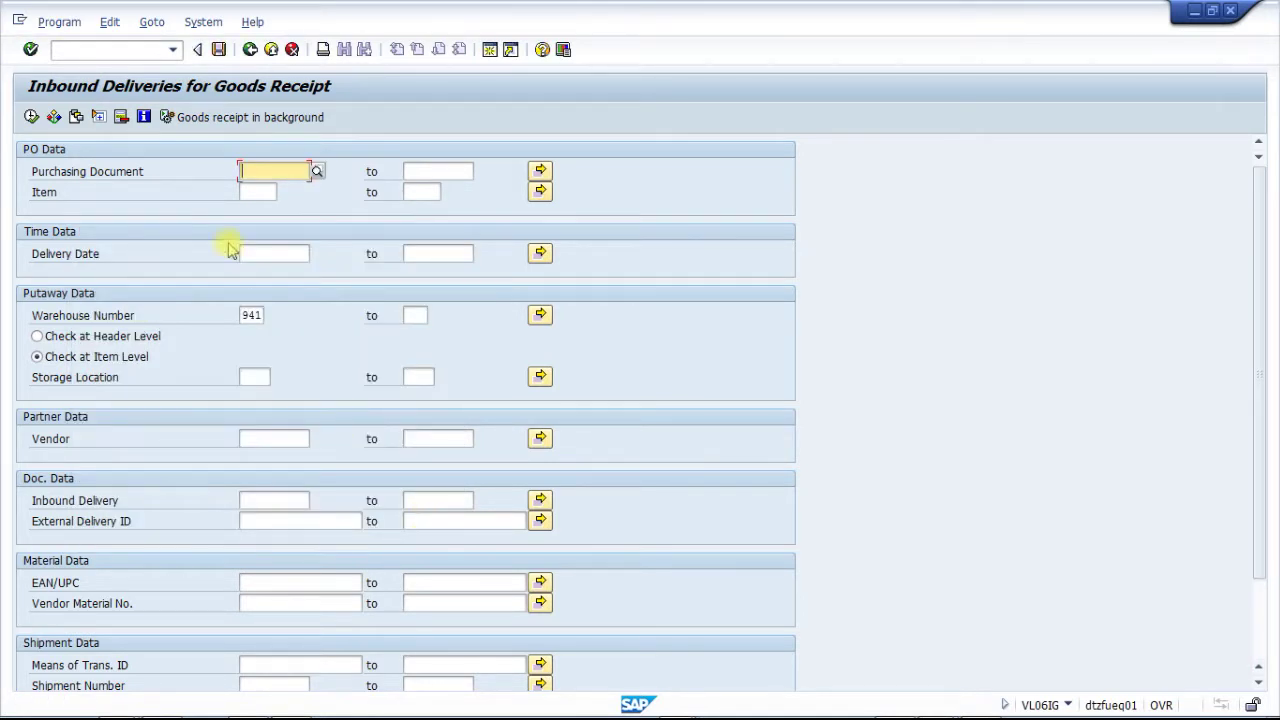
{"action": "left_click", "coordinate": [31, 117]}
{"action": "left_click", "coordinate": [106, 121]}
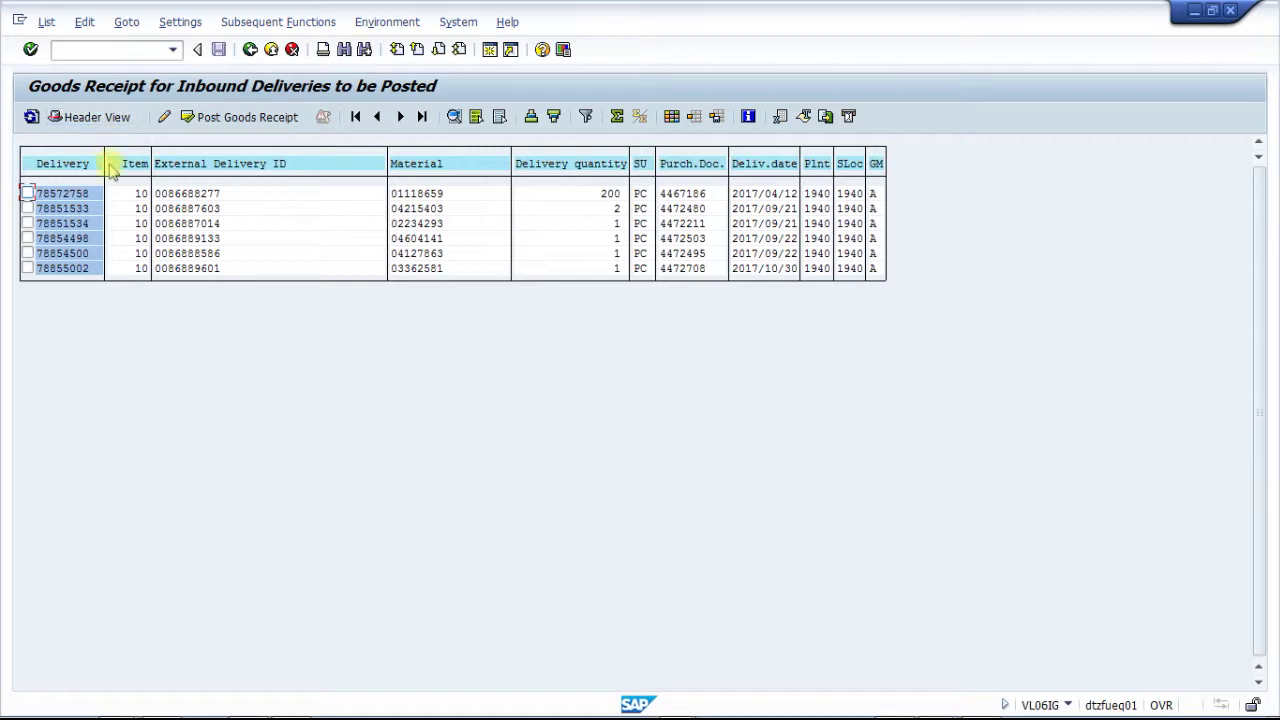
Mark delivery 78855002 in the list and open it in change mode
{"action": "left_click", "coordinate": [28, 268]}
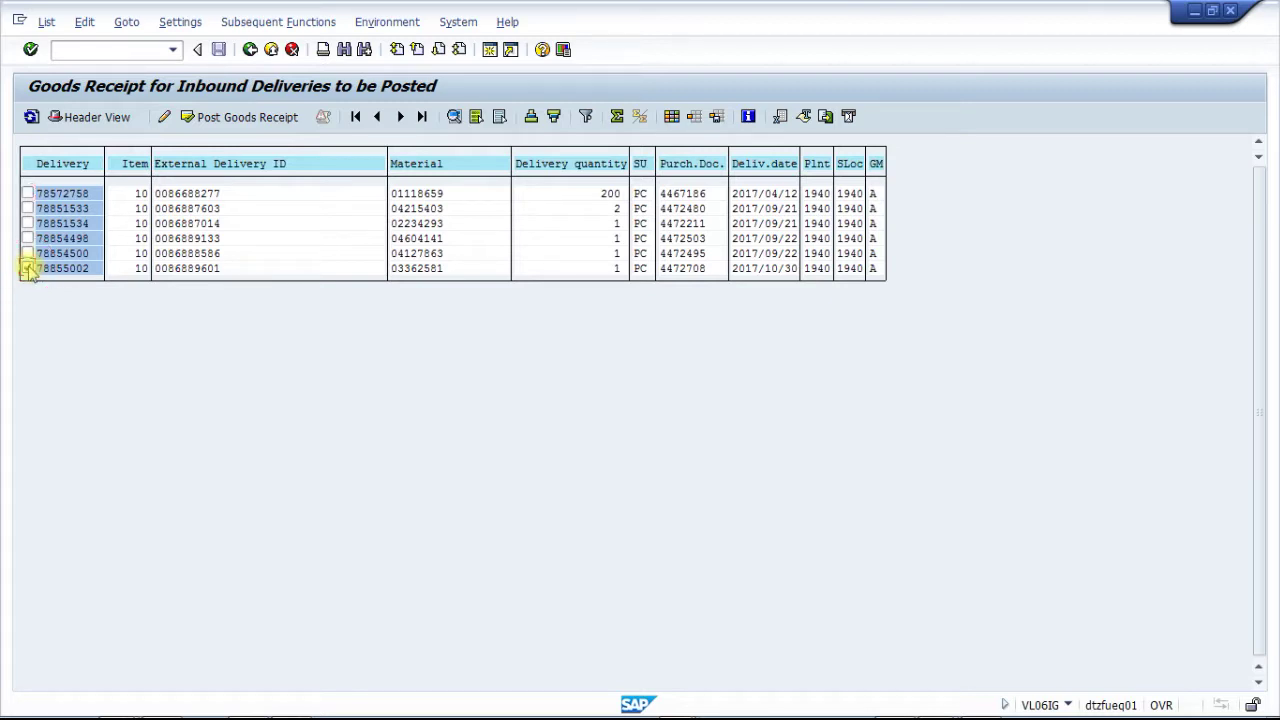
{"action": "left_click", "coordinate": [163, 118]}
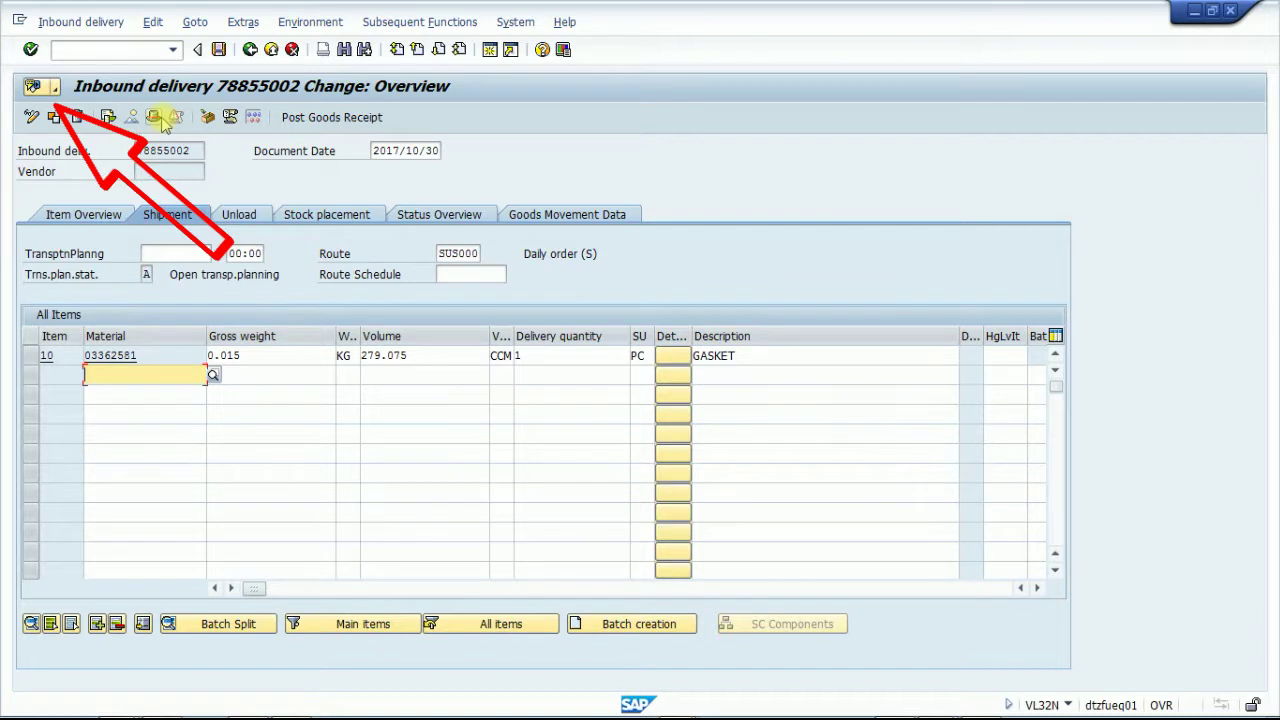
Attach the Count List file from the Desktop to delivery 78855002 via Create Attachment
{"action": "left_click", "coordinate": [55, 88]}
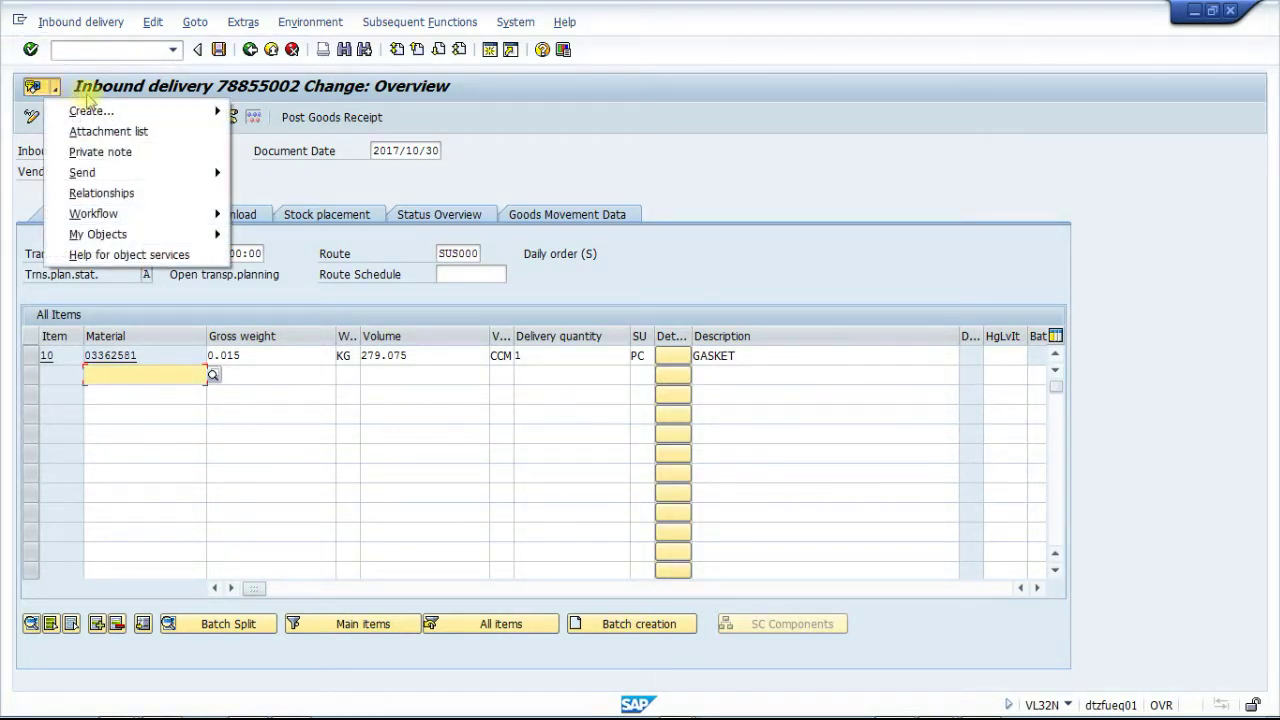
{"action": "mouse_move", "coordinate": [92, 111]}
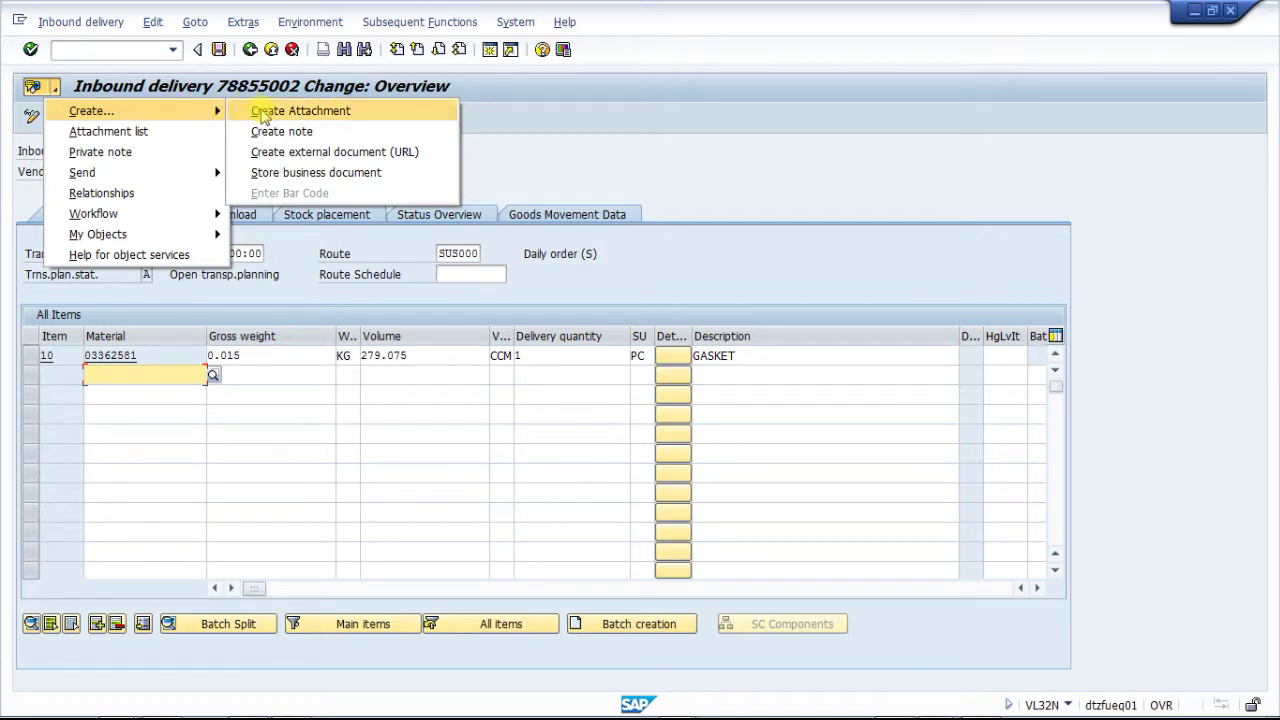
{"action": "left_click", "coordinate": [262, 111]}
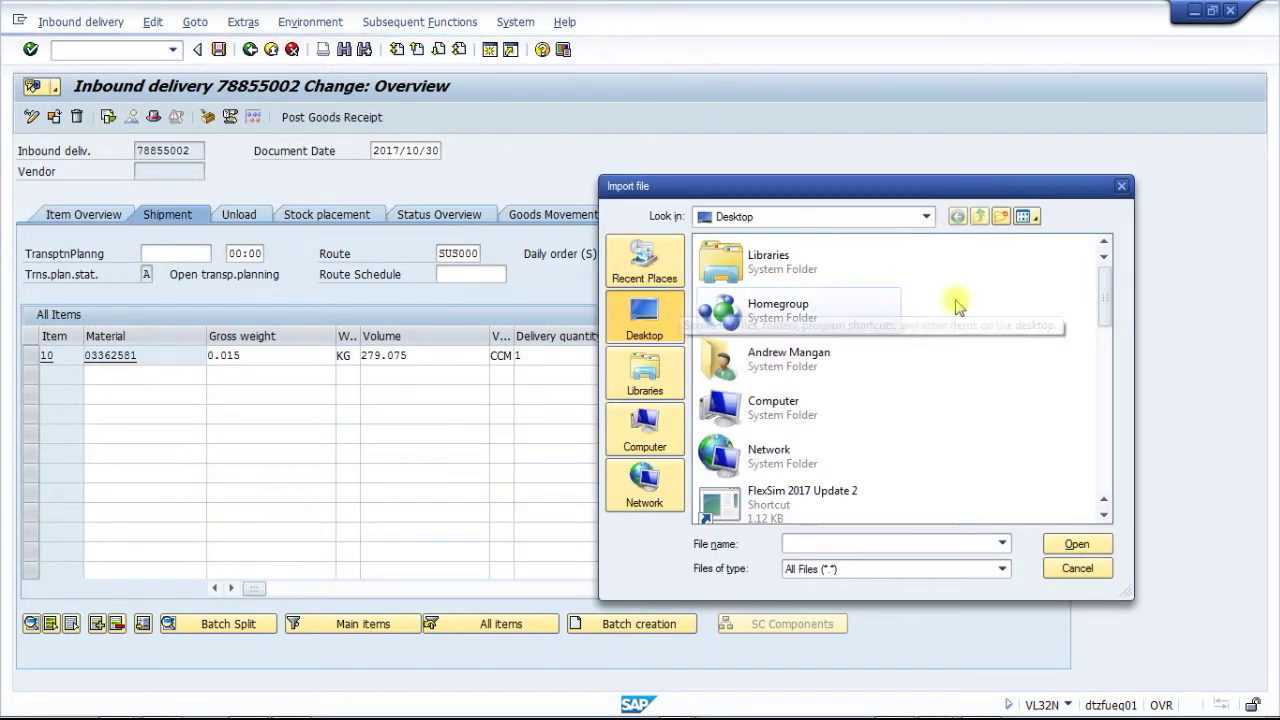
{"action": "left_click_drag", "start_coordinate": [1104, 290], "coordinate": [1120, 465]}
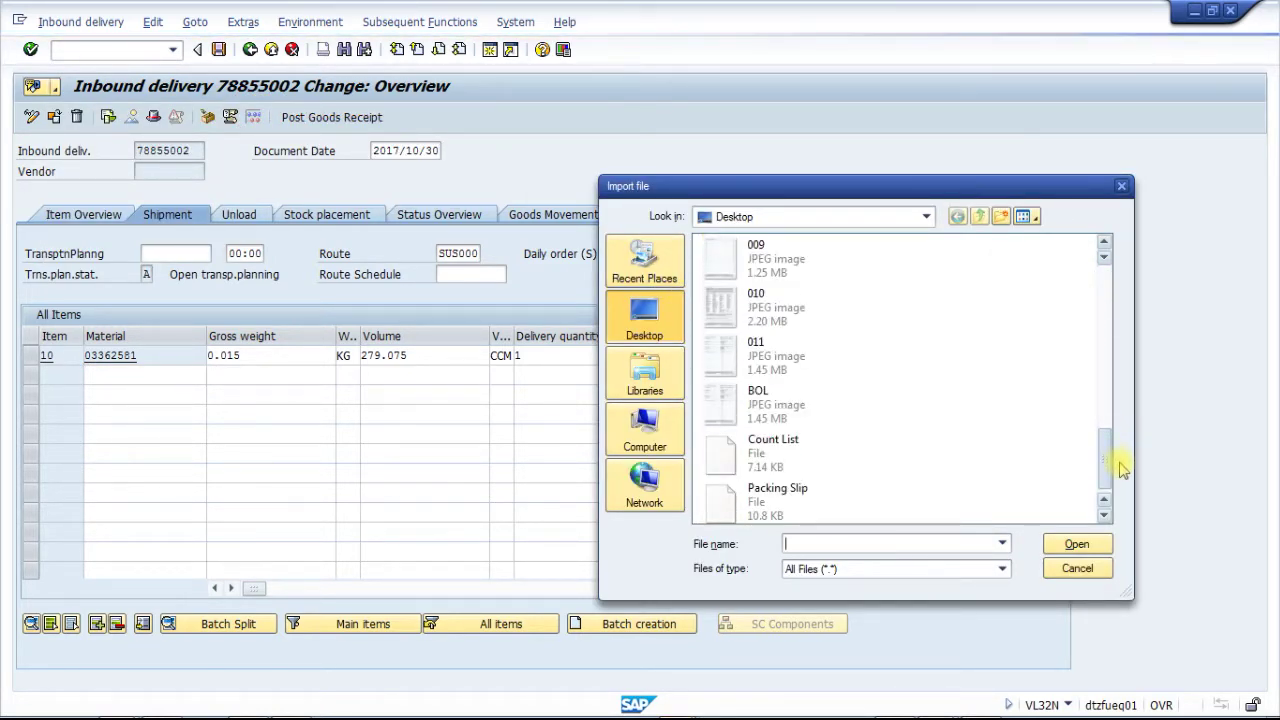
{"action": "left_click", "coordinate": [778, 456]}
{"action": "left_click", "coordinate": [1070, 546]}
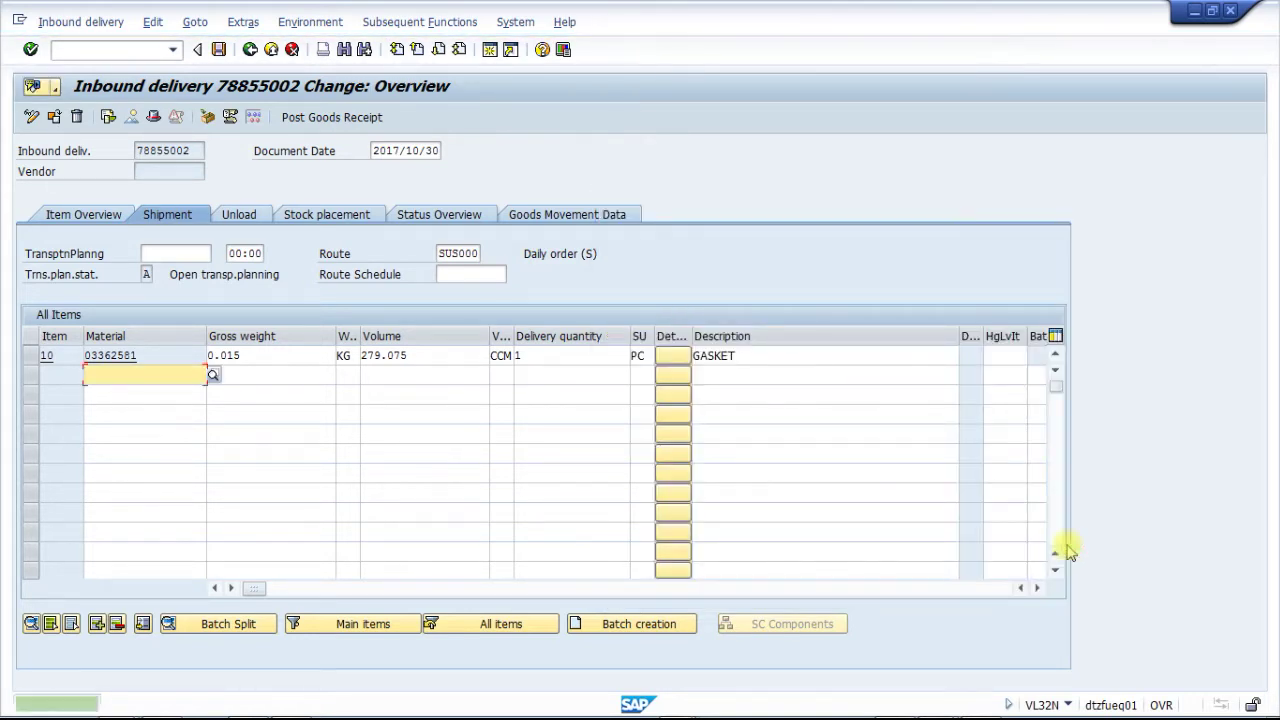
Refresh the MD04 stock/requirements and LS24 stock per material views to show gasket stock of 15
{"action": "mouse_move", "coordinate": [678, 708]}
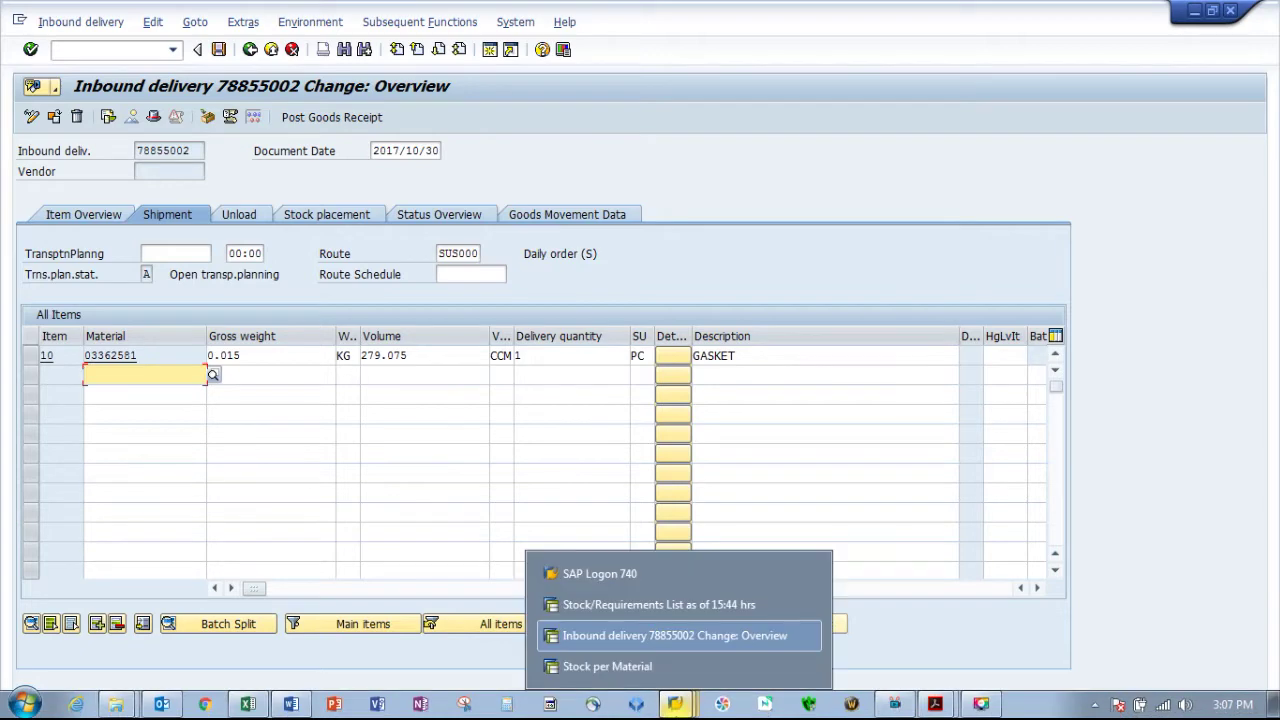
{"action": "left_click", "coordinate": [660, 600]}
{"action": "left_click", "coordinate": [199, 117]}
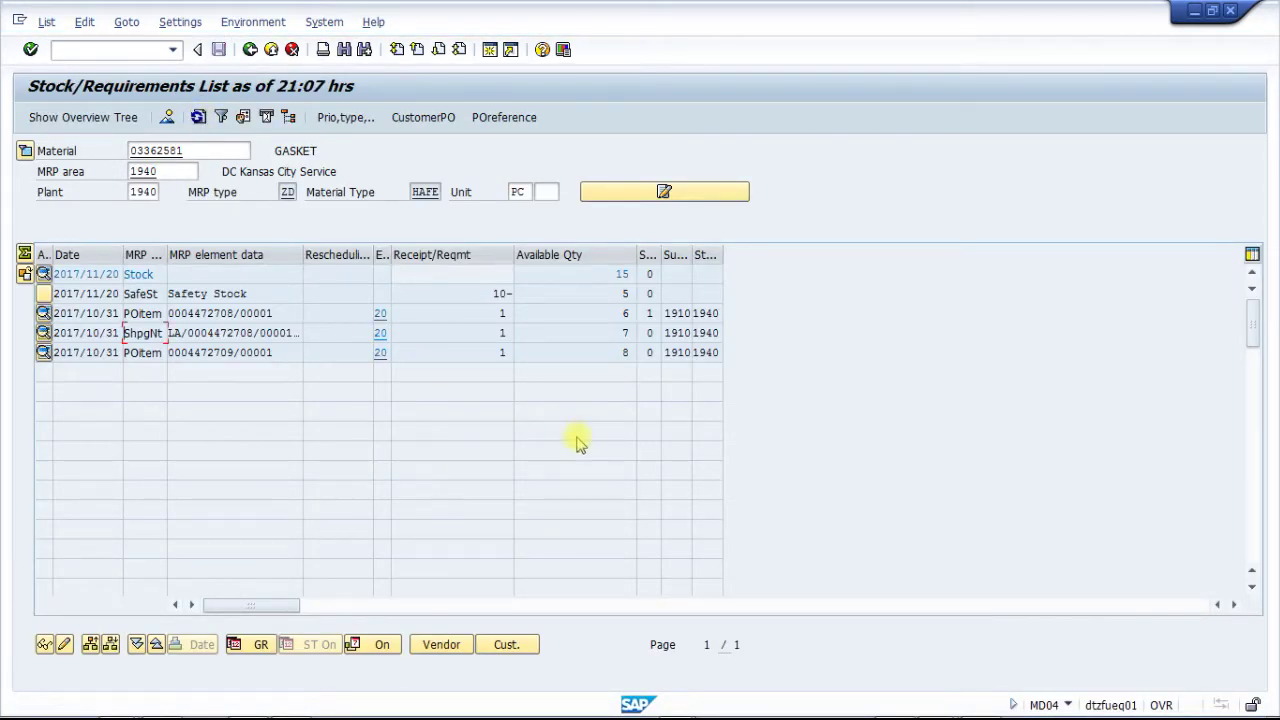
{"action": "mouse_move", "coordinate": [678, 708]}
{"action": "left_click", "coordinate": [646, 668]}
{"action": "left_click", "coordinate": [720, 117]}
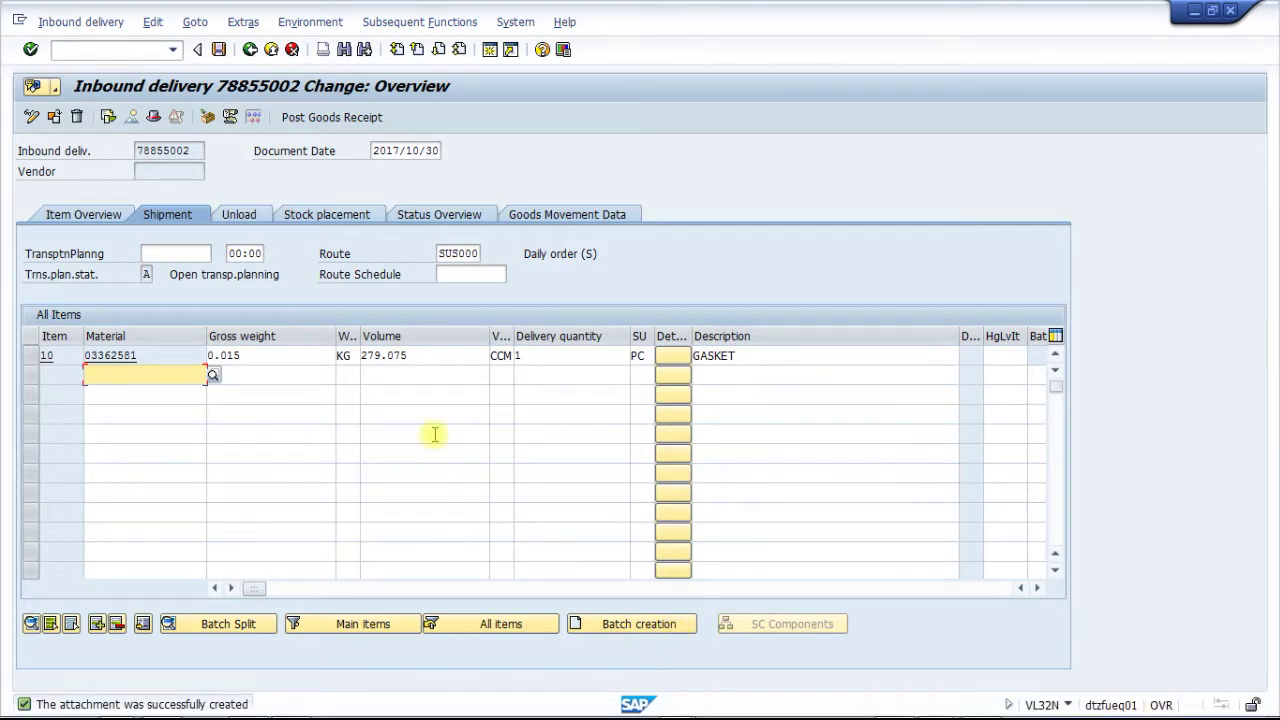
Post goods receipt for inbound delivery 78855002, refresh the VL06IG list, and return to the gasket's stock/requirements list
{"action": "left_click", "coordinate": [323, 118]}
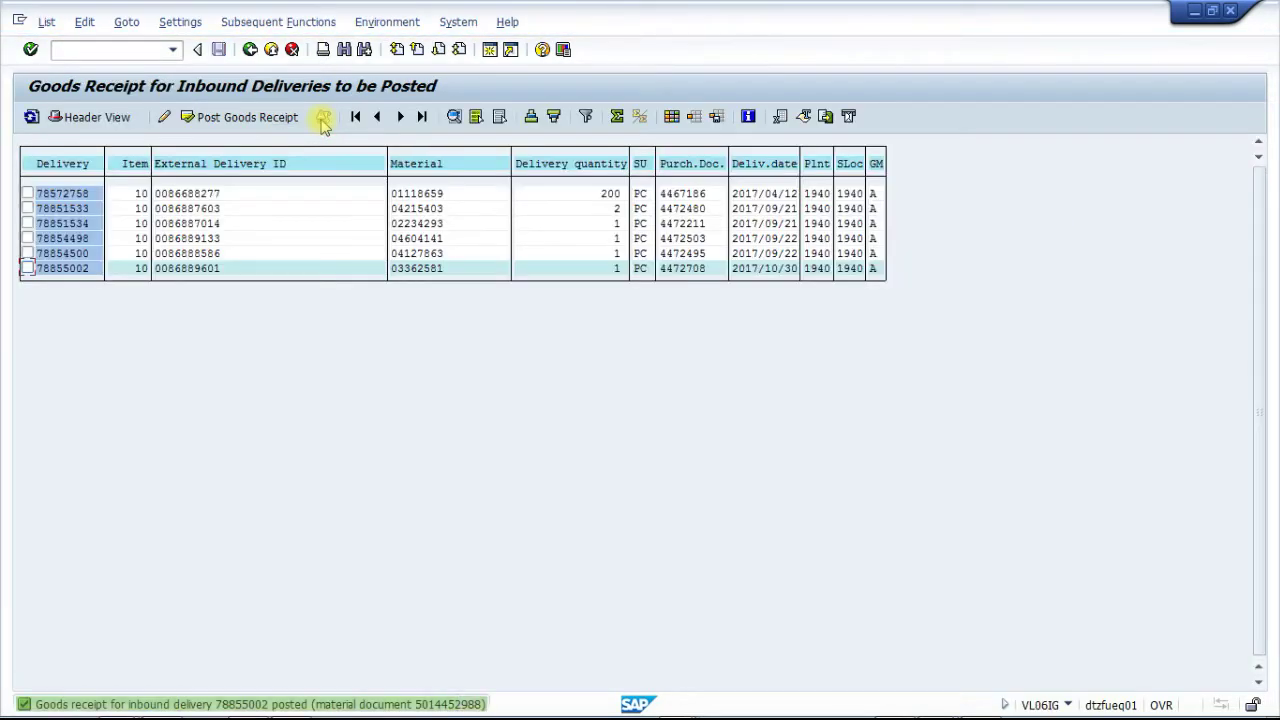
{"action": "left_click", "coordinate": [31, 117]}
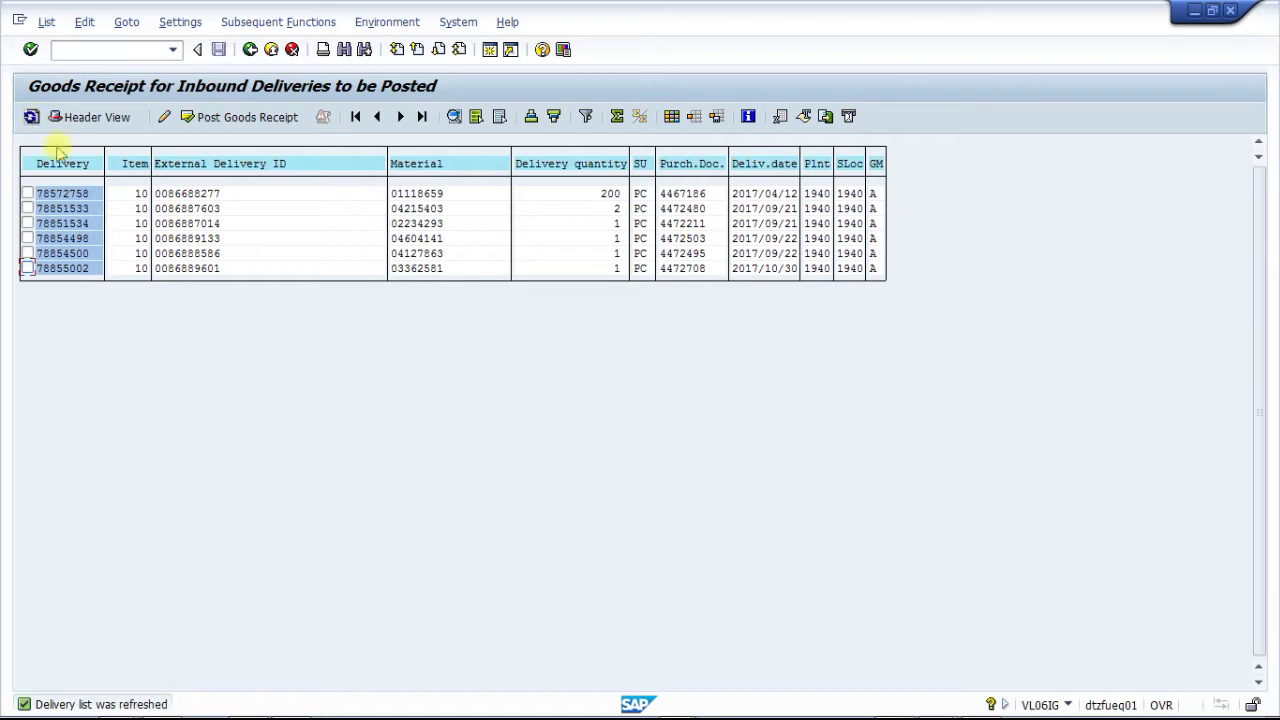
{"action": "mouse_move", "coordinate": [677, 708]}
{"action": "left_click", "coordinate": [657, 606]}
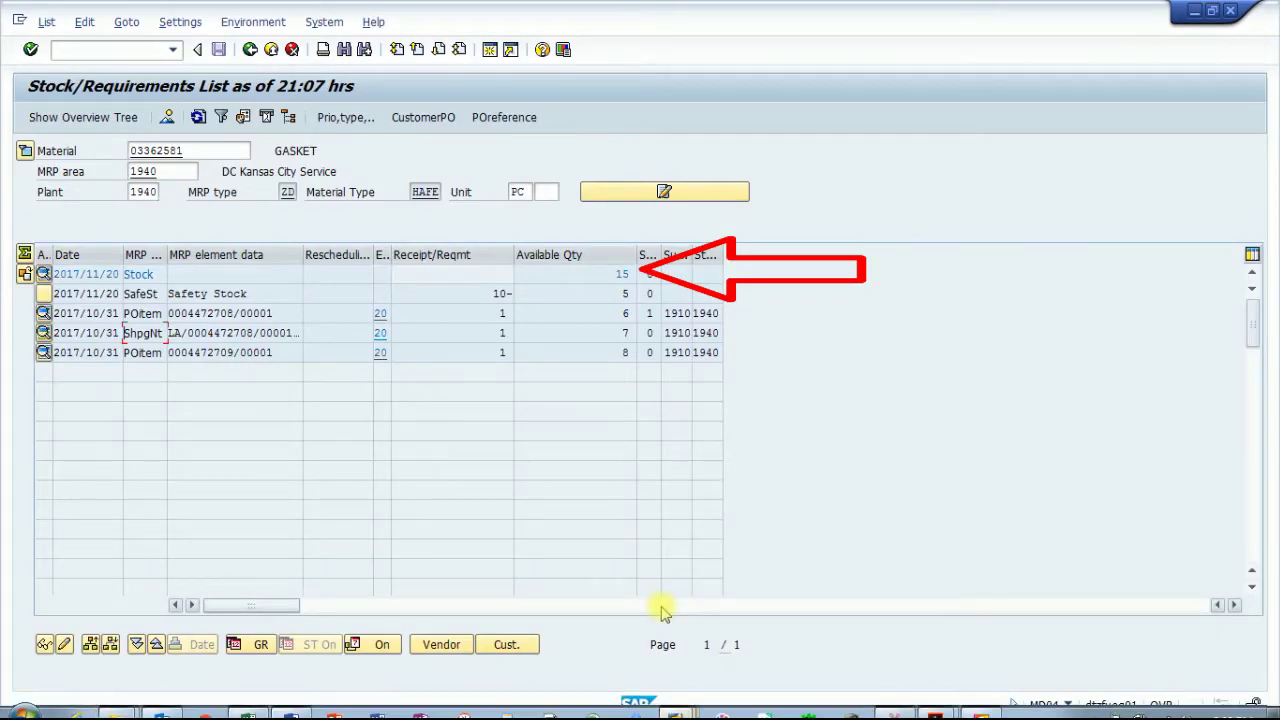
Refresh MD04 to confirm gasket stock rose to 16, then bring up the Stock per Material window
{"action": "left_click", "coordinate": [199, 117]}
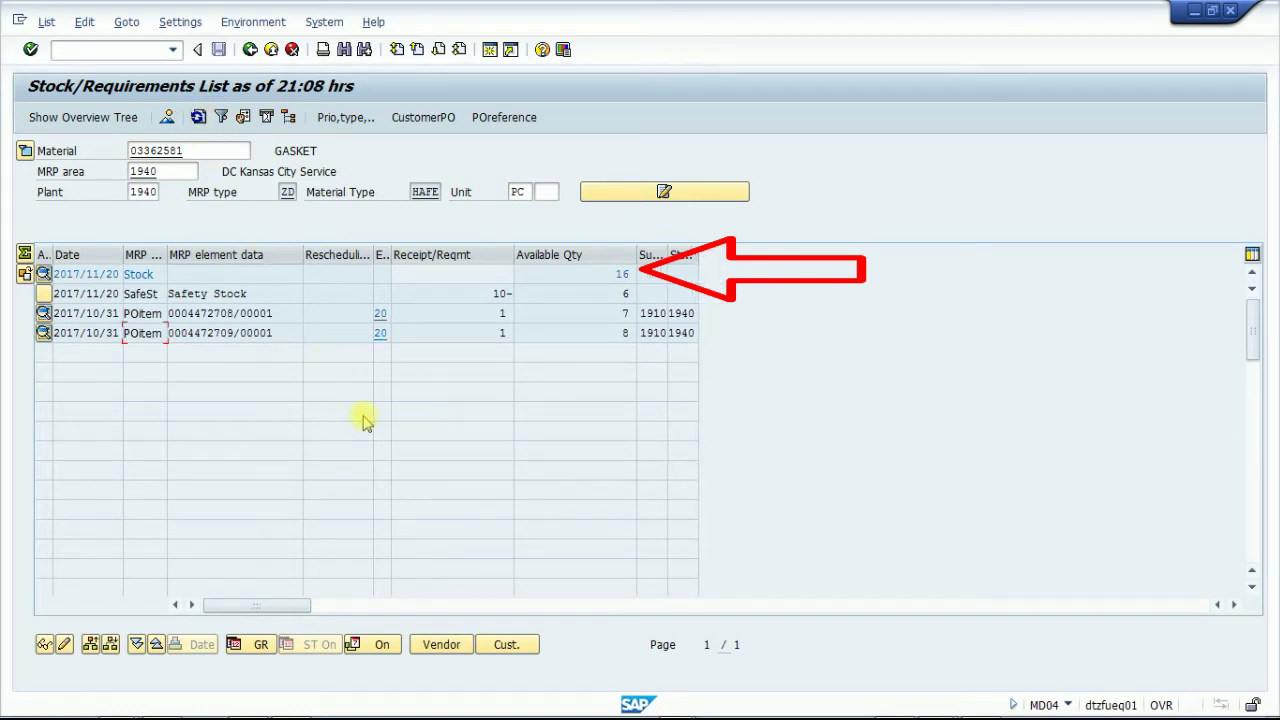
{"action": "mouse_move", "coordinate": [650, 708]}
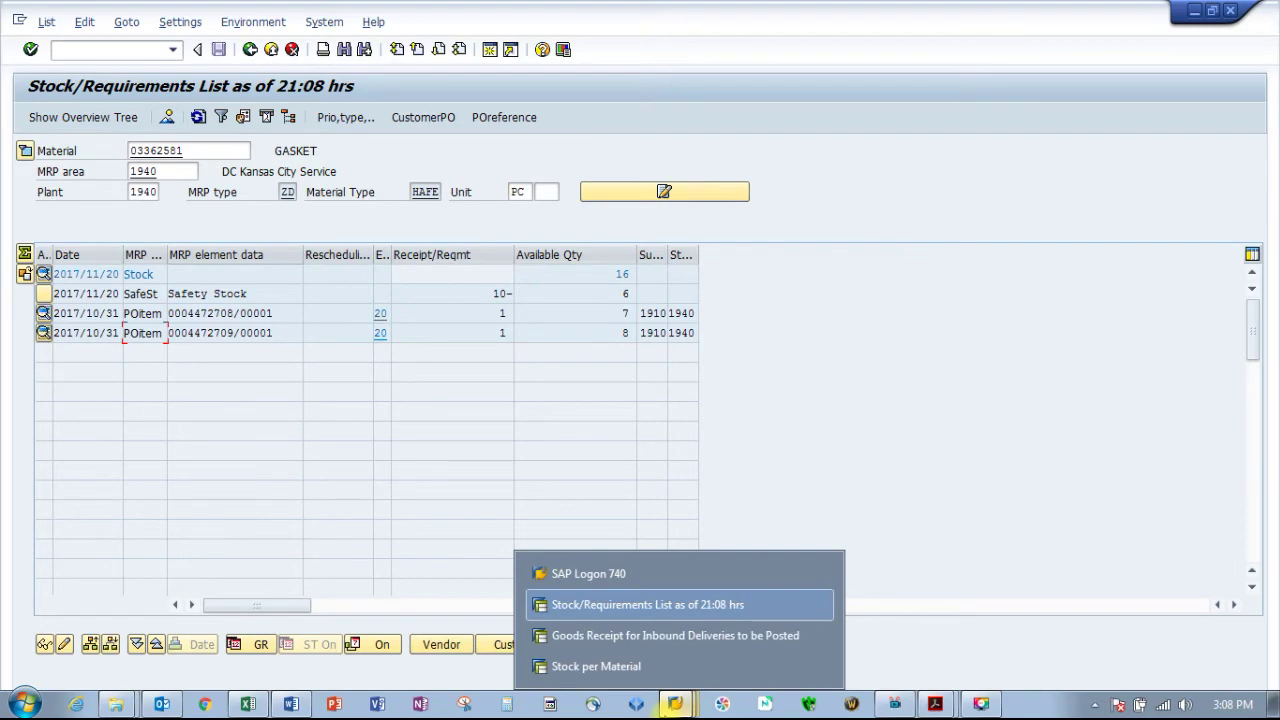
{"action": "left_click", "coordinate": [640, 665]}
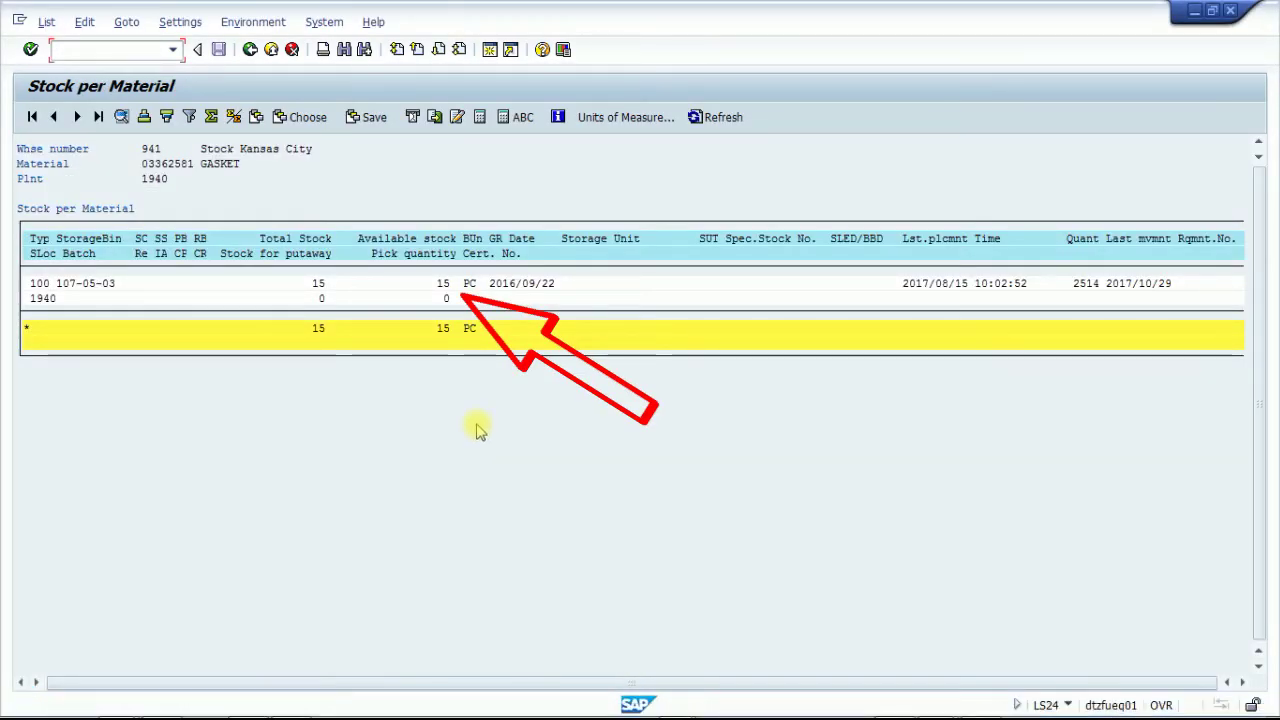